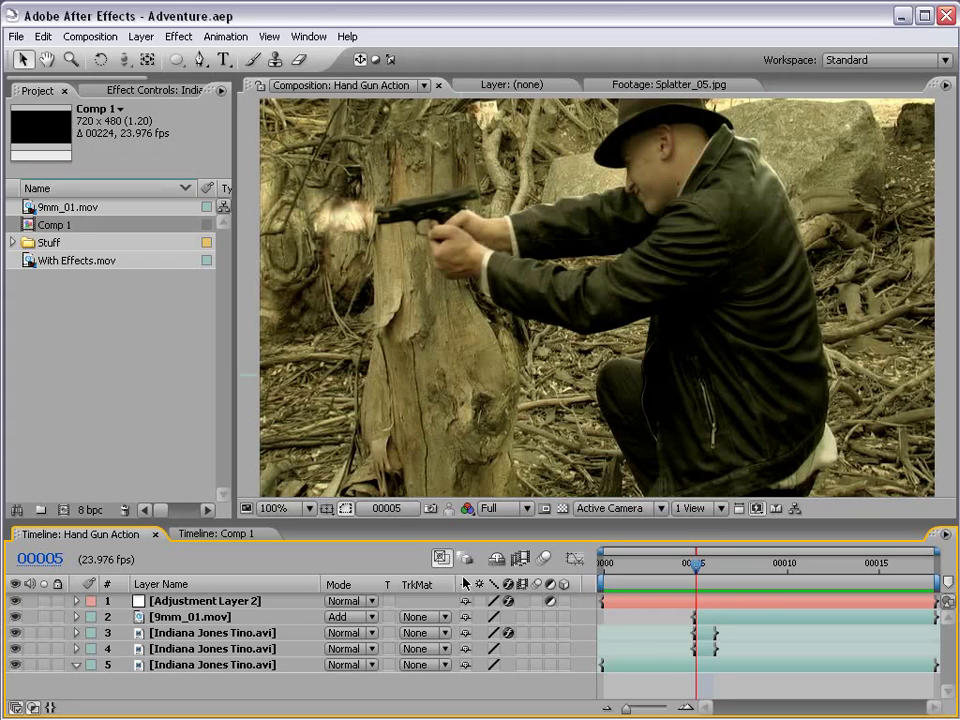
Compare the frames around frame 5 with the two short Indiana Jones Tino.avi layers hidden and shown again
drag(15, 648, 15, 632)
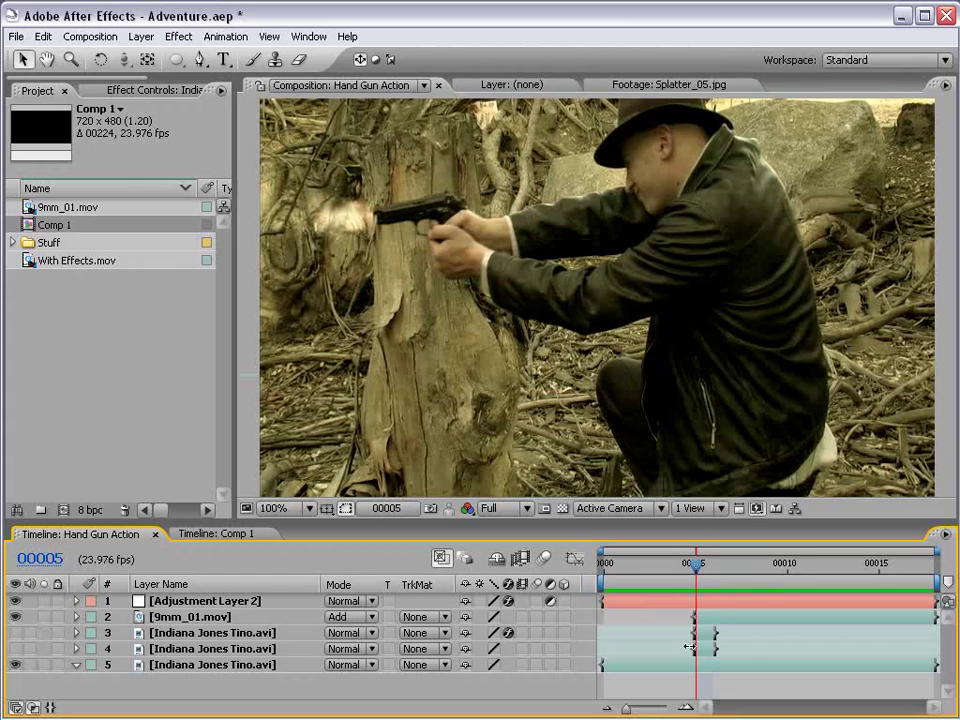
key(Page_Up)
key(Page_Down)
key(Page_Down)
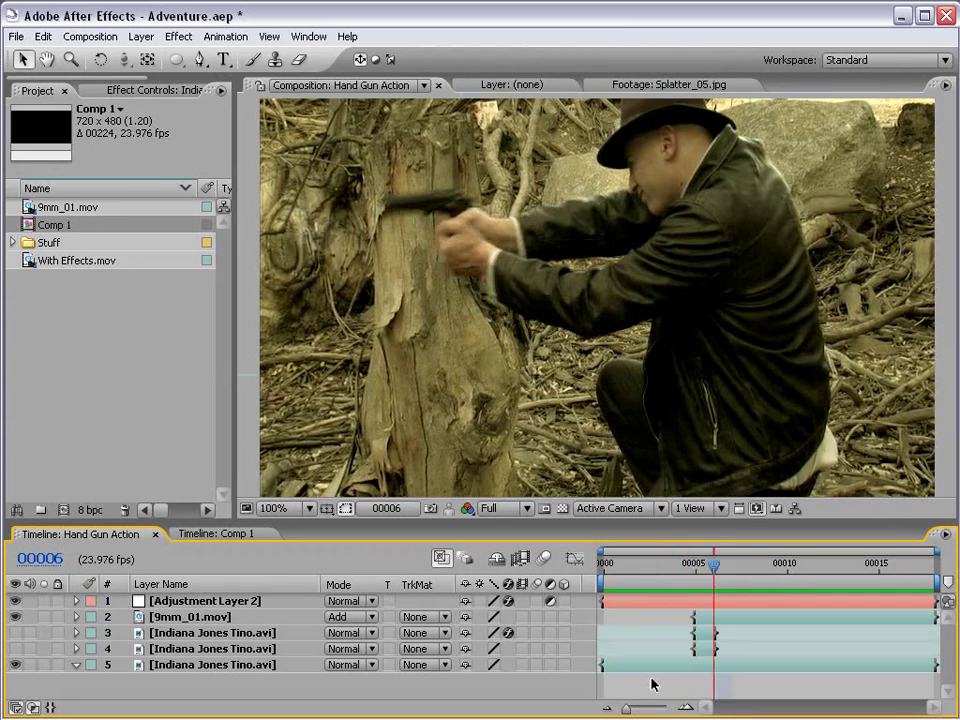
key(Page_Up)
drag(20, 649, 17, 634)
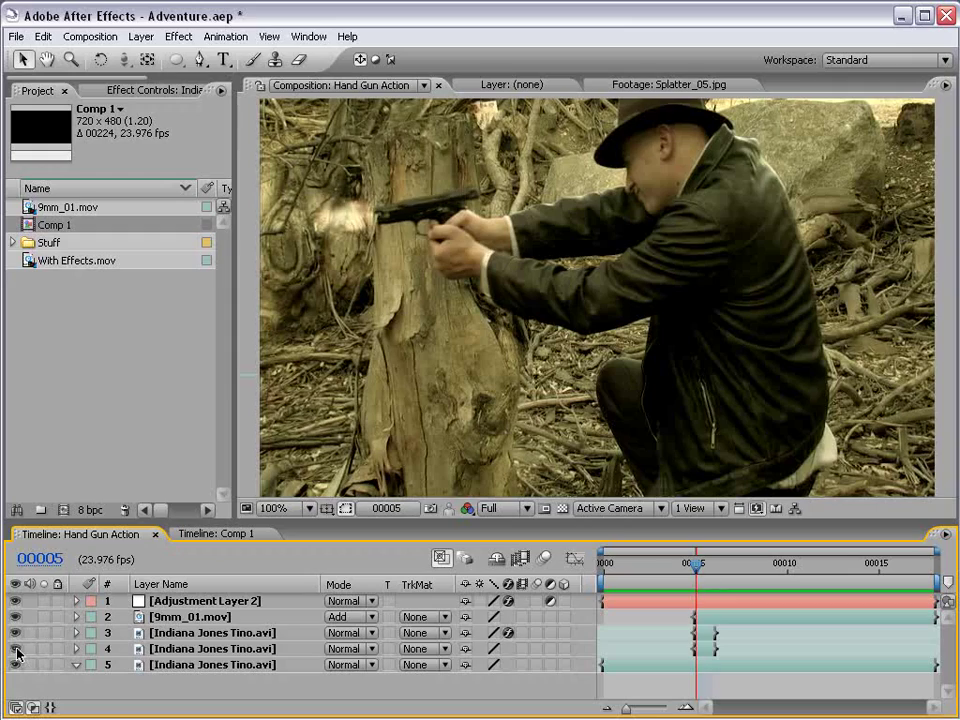
key(Page_Down)
key(KP_0)
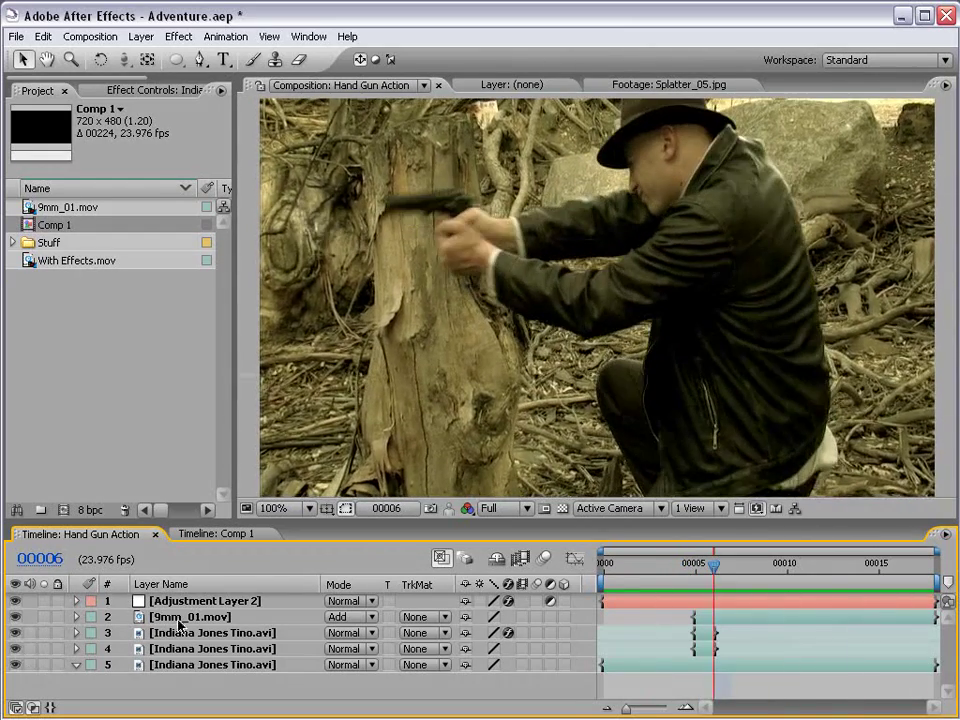
Step frame by frame through the finished Hand Gun Action shot to examine the gun slide and muzzle flash
key(Page_Up)
key(Page_Up)
key(Page_Up)
key(Page_Up)
key(Page_Up)
key(Page_Down)
key(Page_Down)
key(Page_Down)
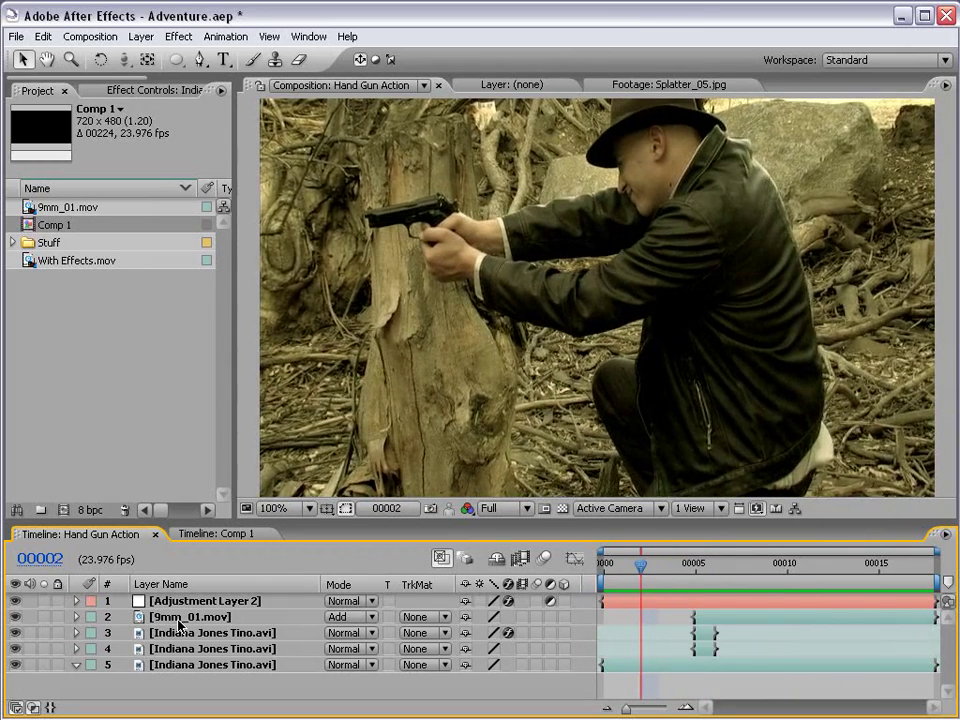
key(Page_Down)
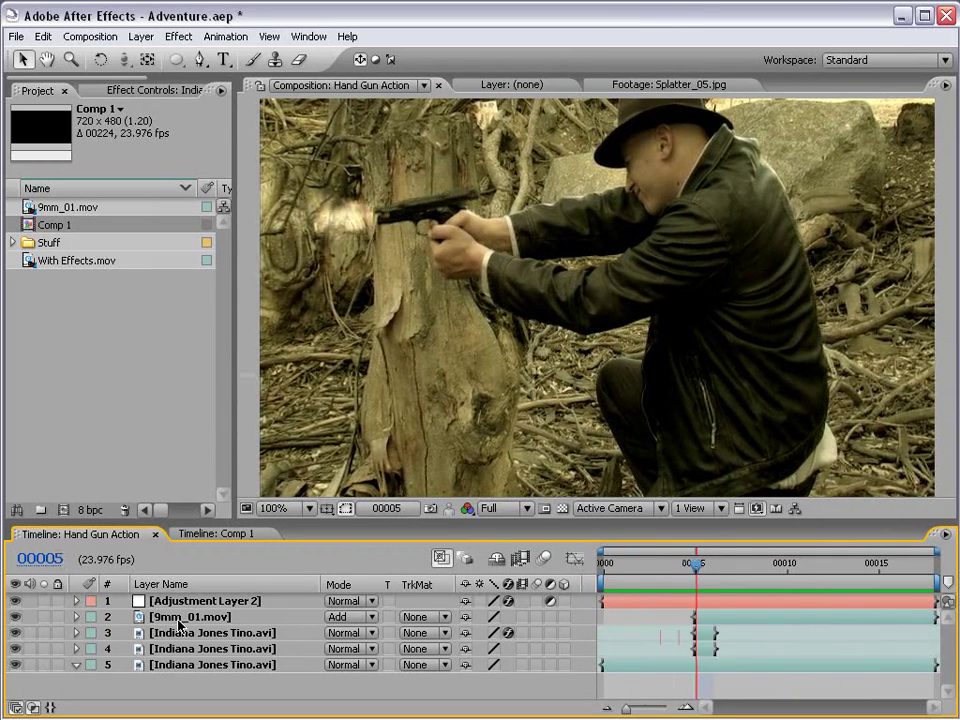
key(Page_Down)
key(Page_Down)
key(Page_Down)
key(Page_Down)
key(Page_Down)
key(Page_Down)
key(Page_Down)
key(Page_Down)
key(Page_Down)
Play a preview of the Hand Gun Action composition from frame 0
mouse_move(621, 563)
mouse_down()
mouse_move(767, 566)
mouse_move(698, 575)
mouse_move(860, 569)
mouse_move(612, 577)
mouse_up()
key(KP_0)
key(space)
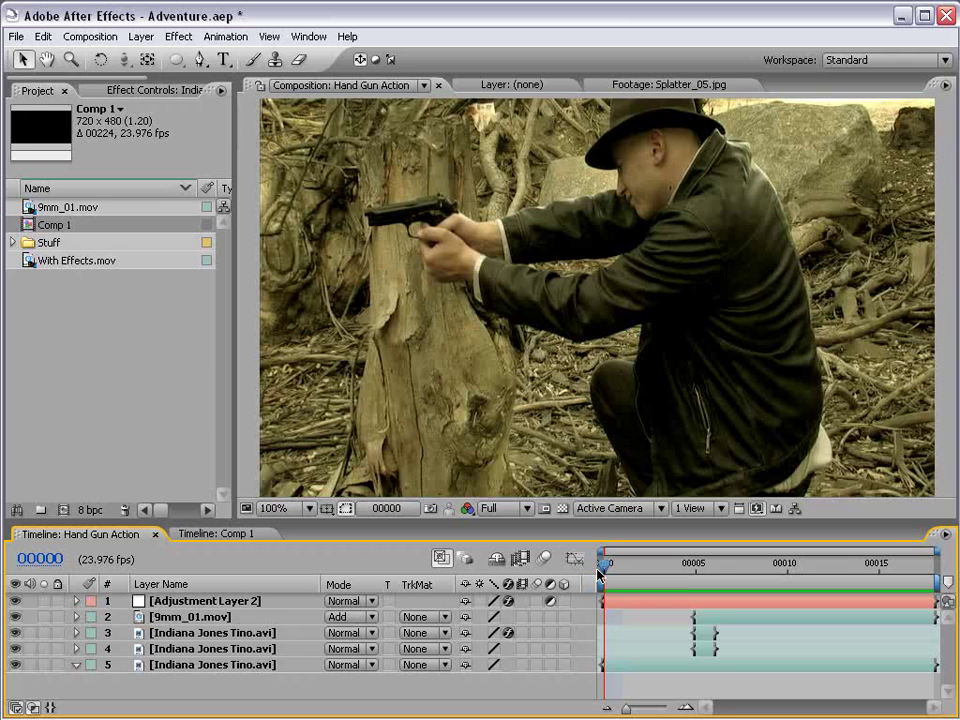
key(KP_0)
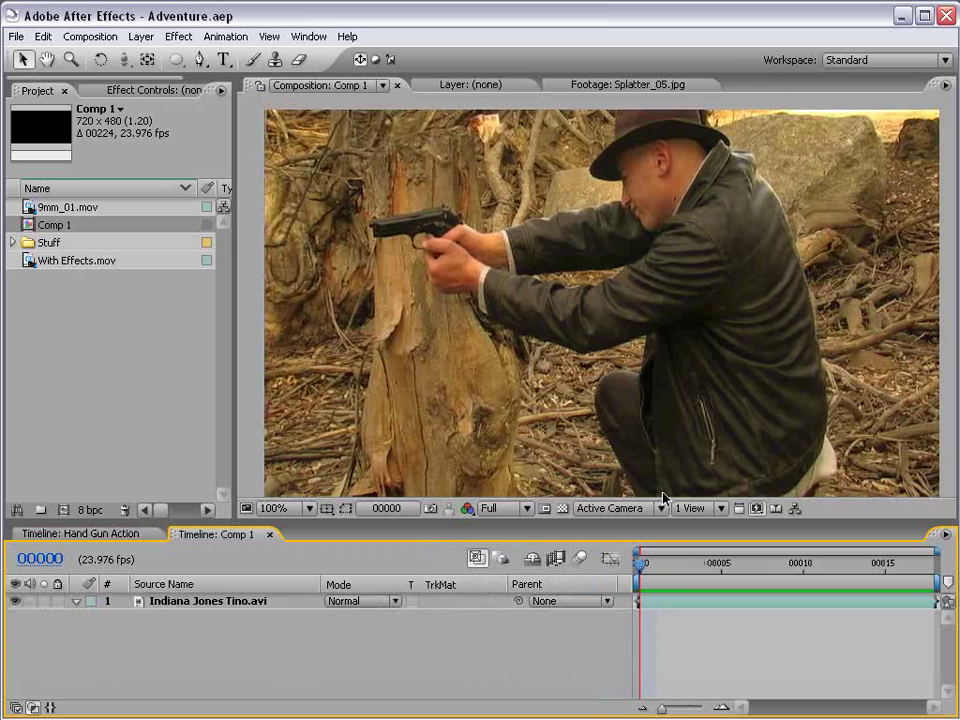
Compare the frames around the recoil in Comp 1 and set the current time to frame 5
drag(648, 572, 747, 573)
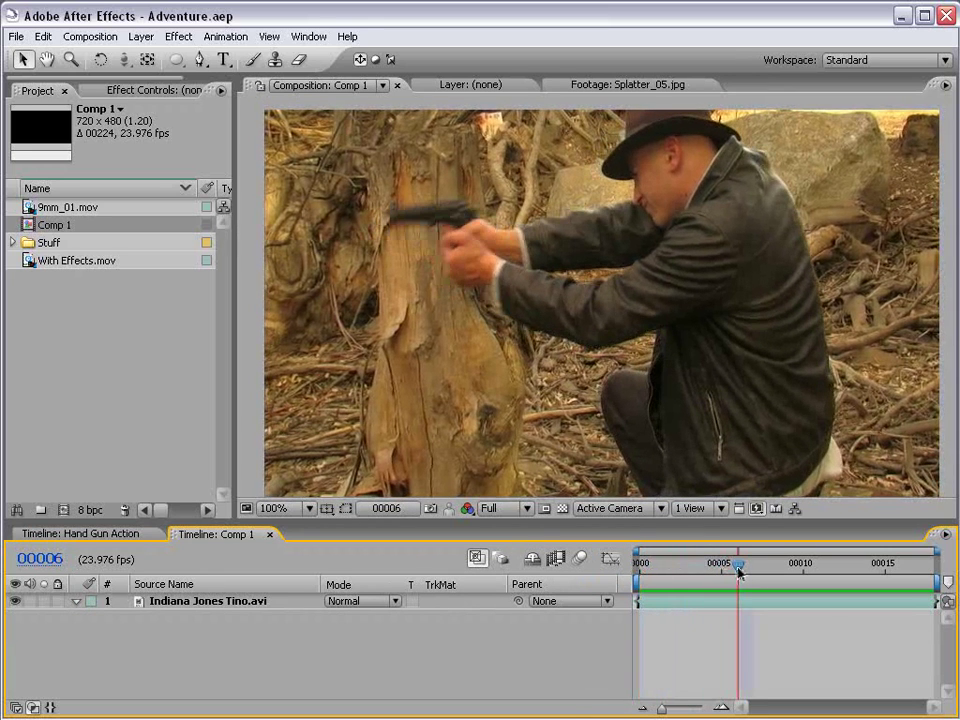
key(Page_Up)
key(Page_Down)
key(Page_Up)
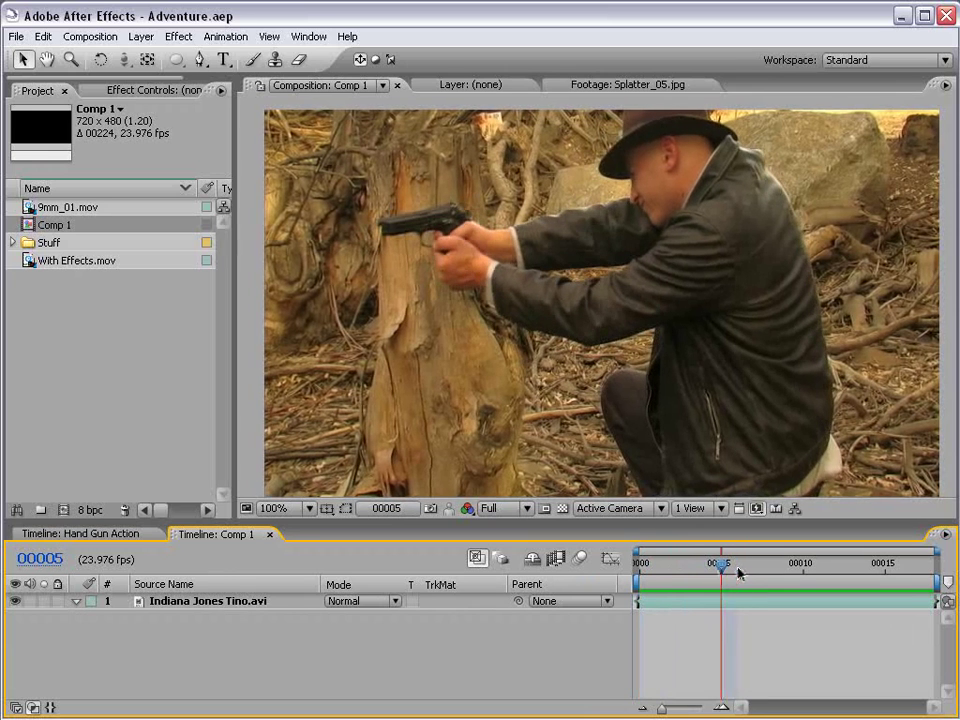
Duplicate the Indiana Jones Tino.avi layer in Comp 1
click(724, 600)
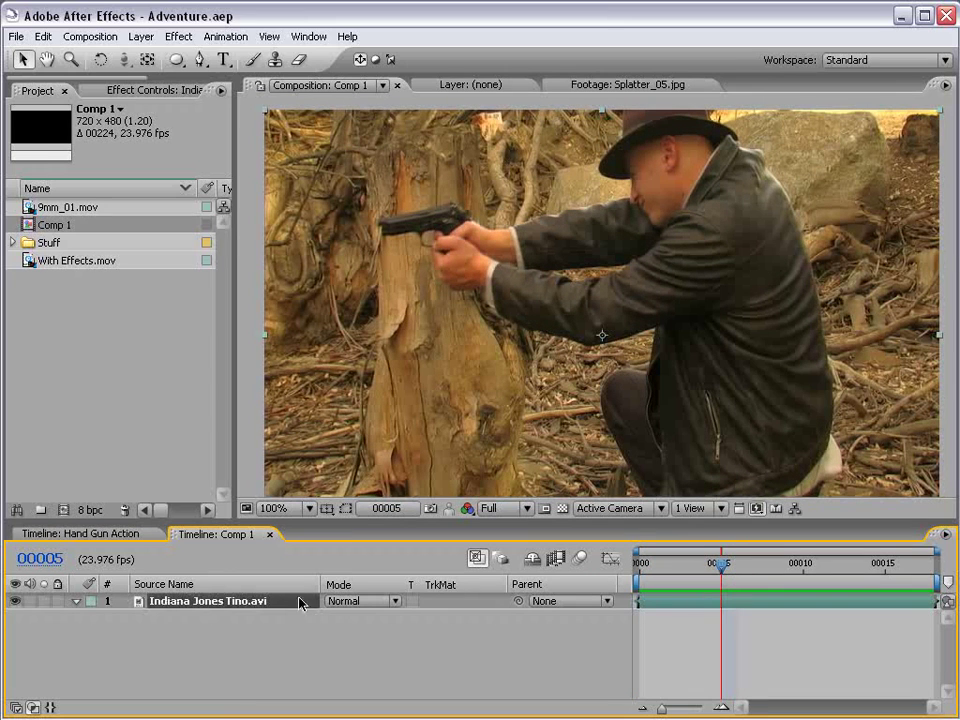
key(ctrl+d)
key(ctrl+z)
click(43, 36)
click(62, 224)
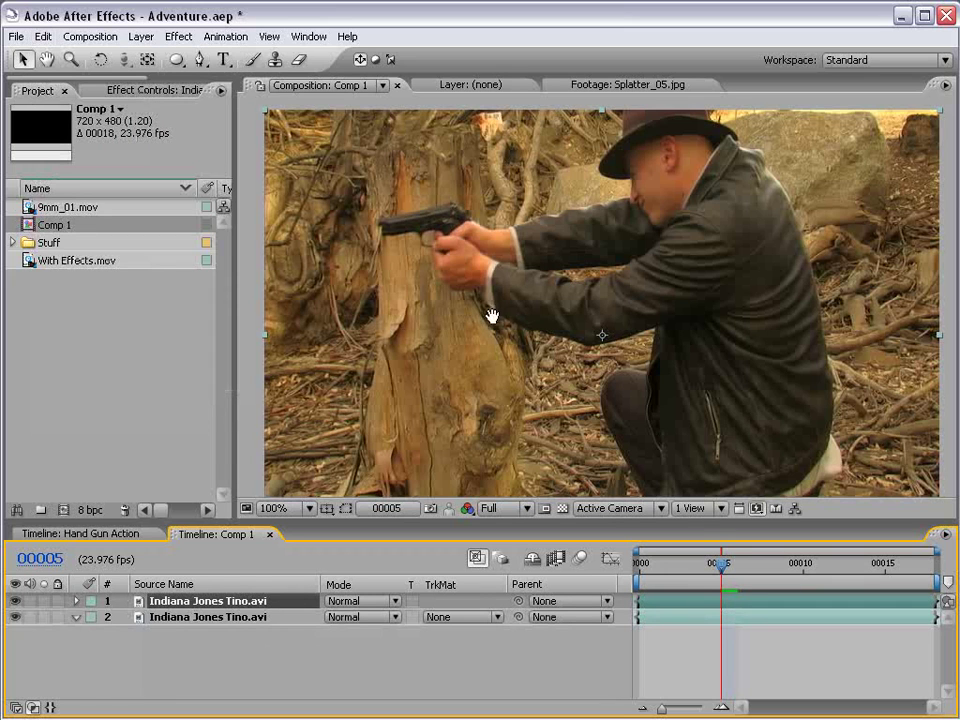
Draw a closed five-point Pen mask around the gun's upper slide on the duplicated layer
key(space)
drag(449, 250, 544, 310)
scroll(524, 318, up, 1)
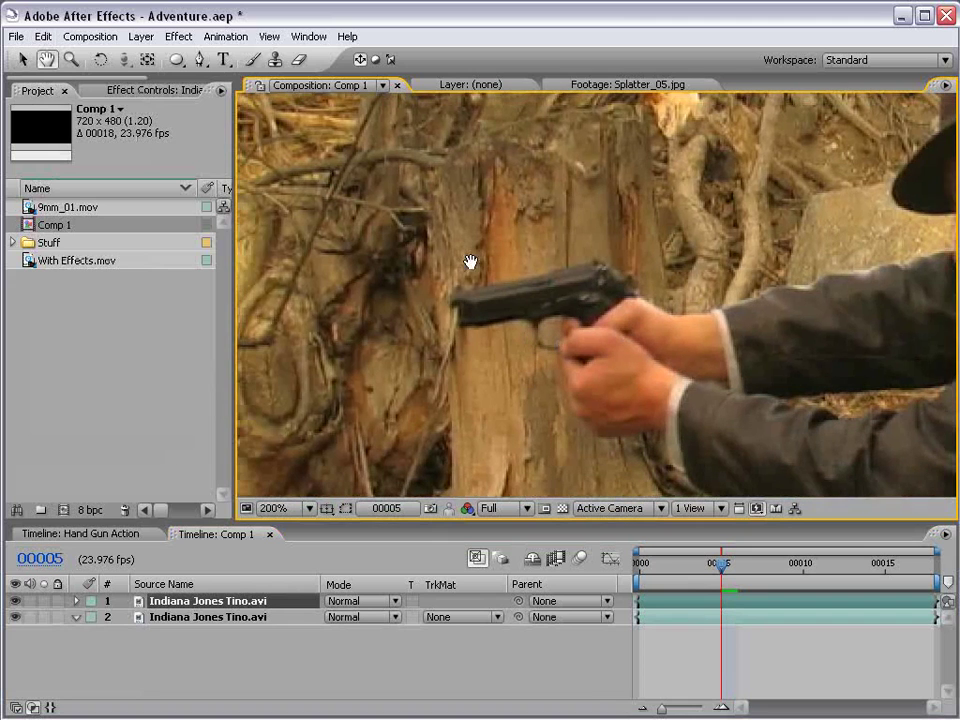
click(199, 60)
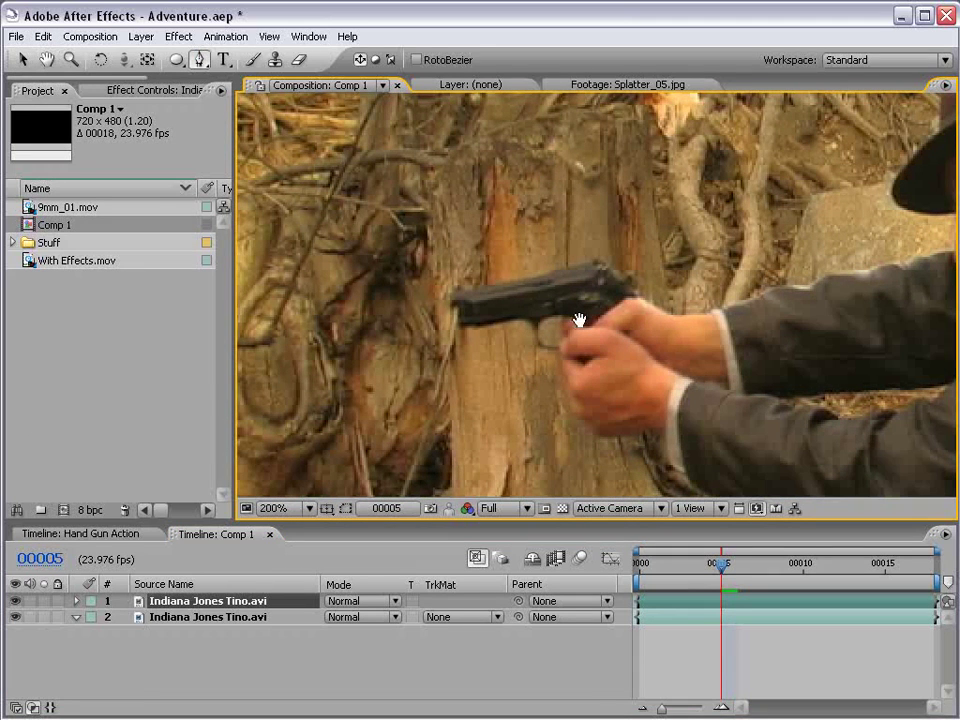
scroll(525, 313, up, 2)
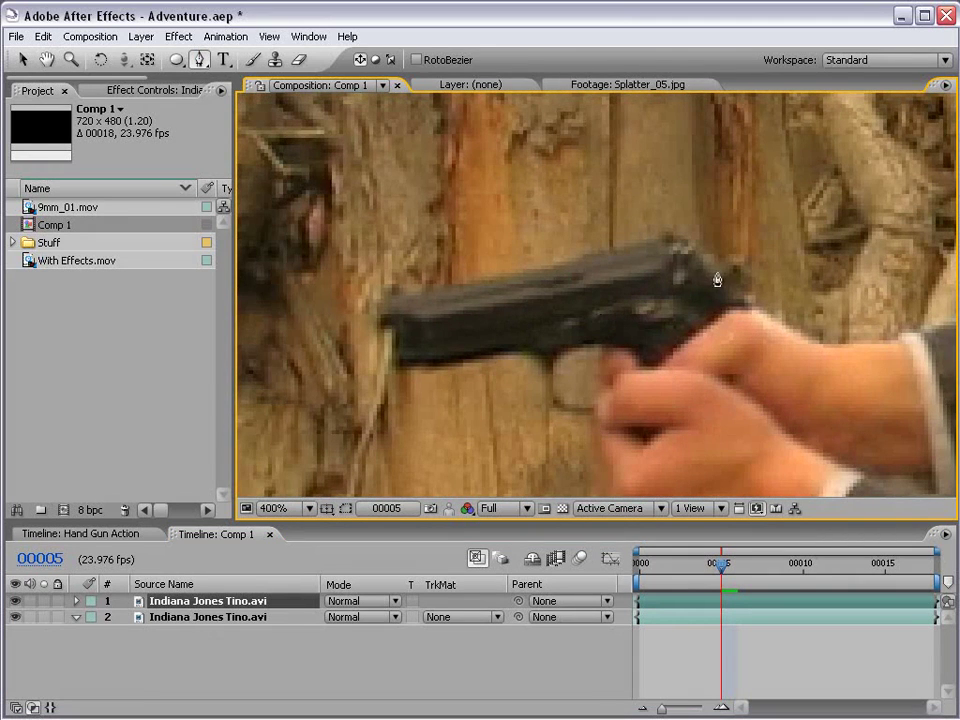
click(394, 301)
click(393, 346)
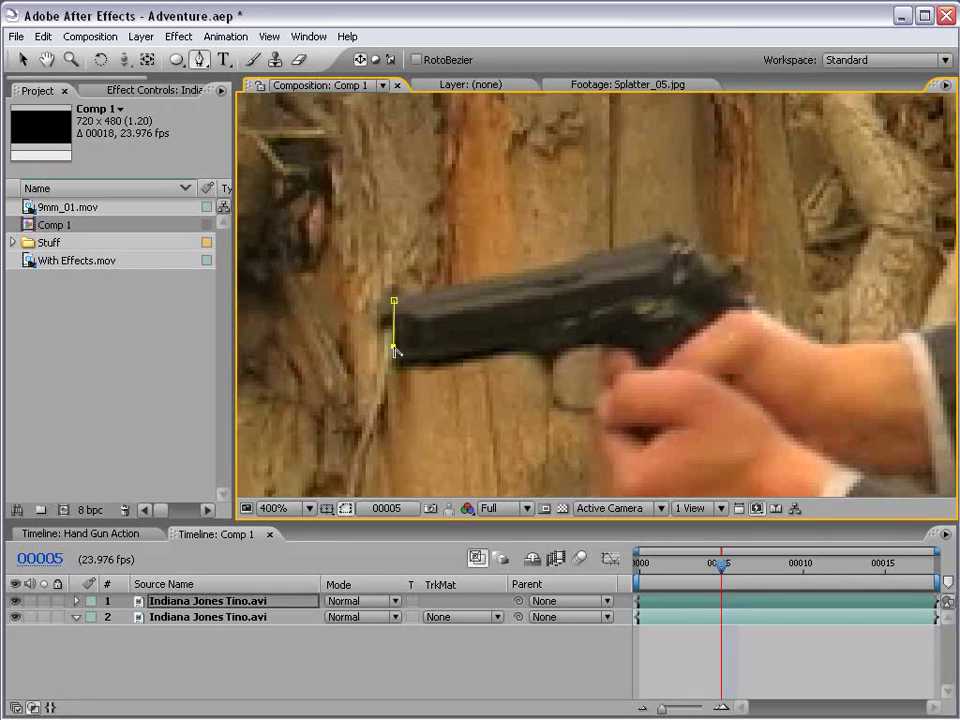
click(704, 277)
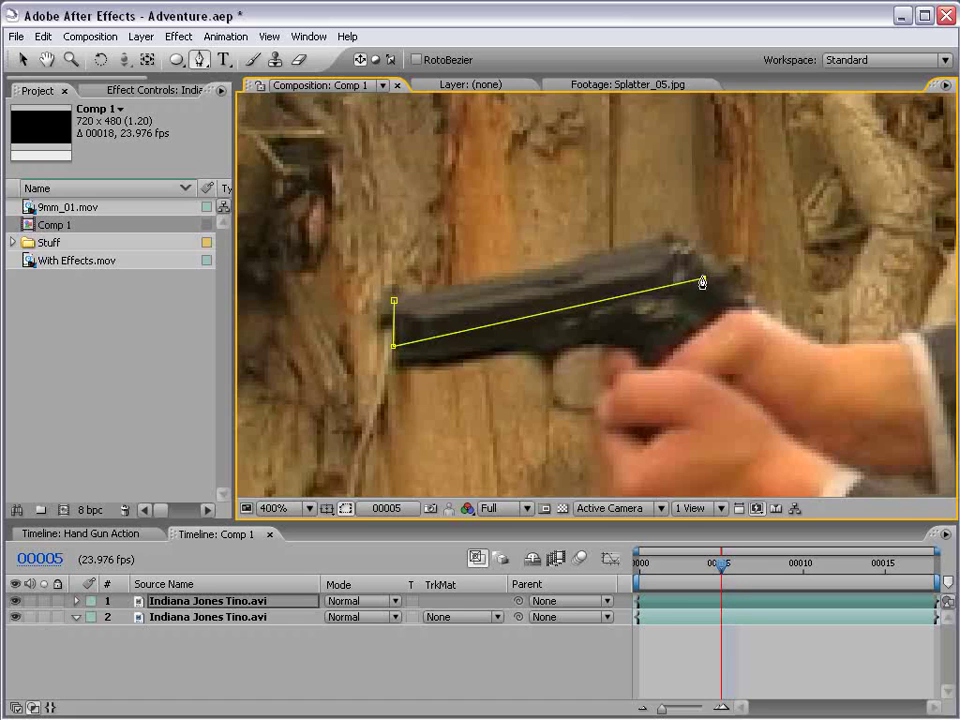
click(701, 257)
click(676, 230)
click(395, 302)
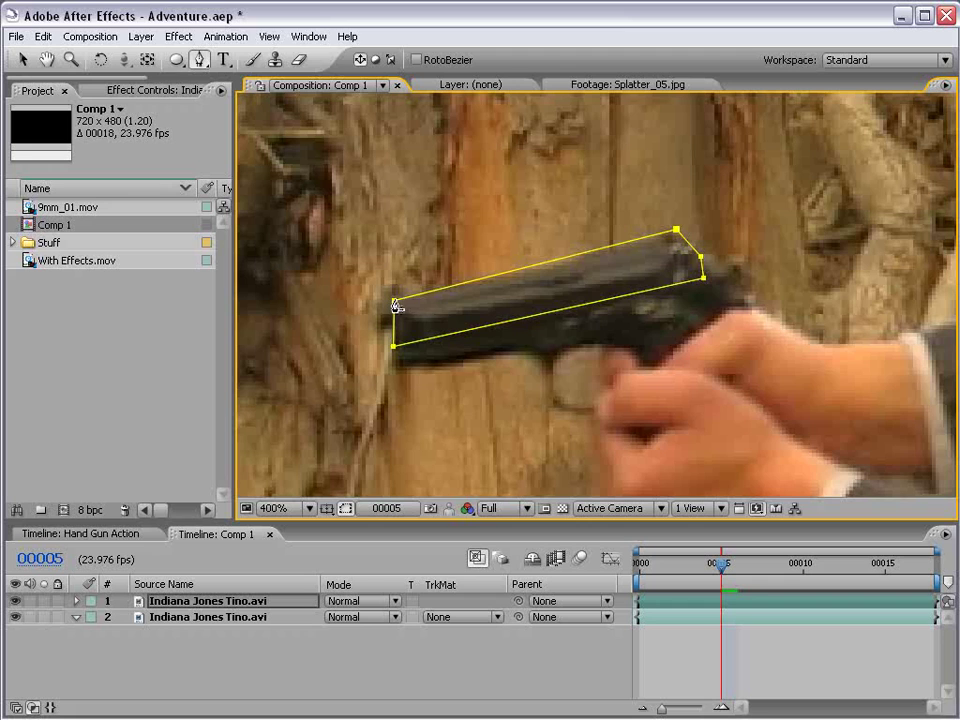
Lower the mask's top rear point slightly to fit the edge of the gun slide
click(701, 646)
click(700, 603)
key(v)
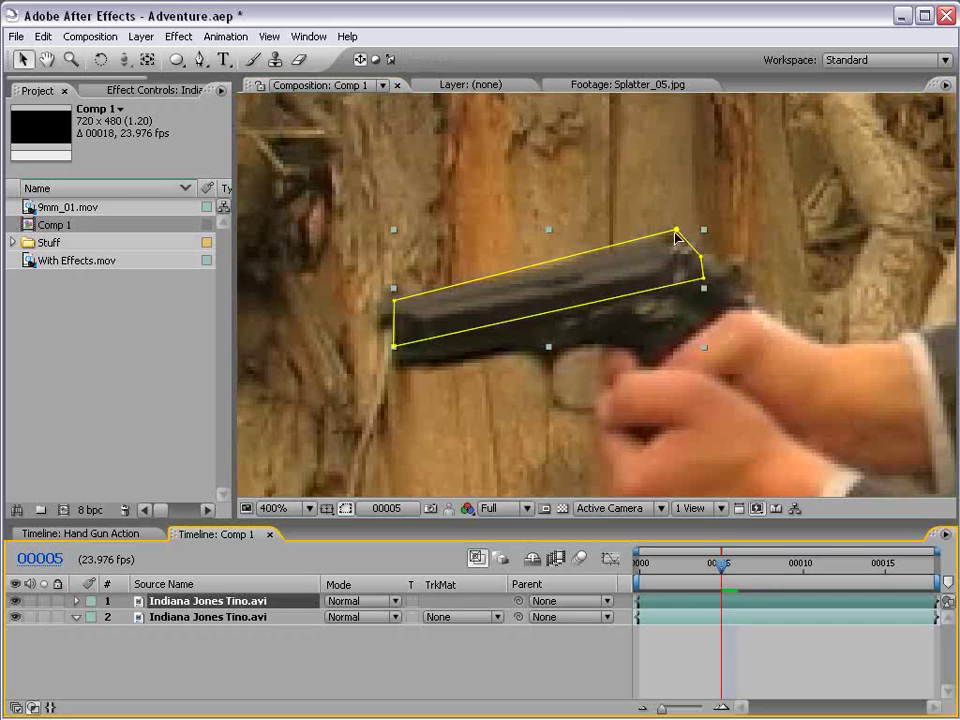
drag(676, 230, 676, 234)
Trim the masked duplicate layer to last only one frame, at frame 5
click(707, 601)
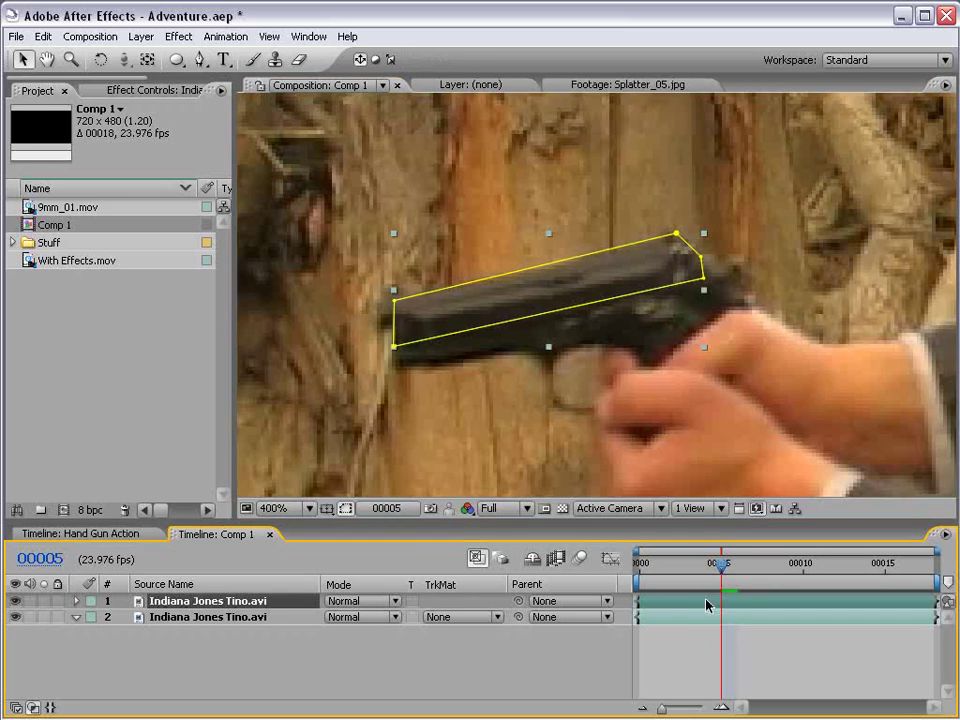
drag(636, 601, 720, 602)
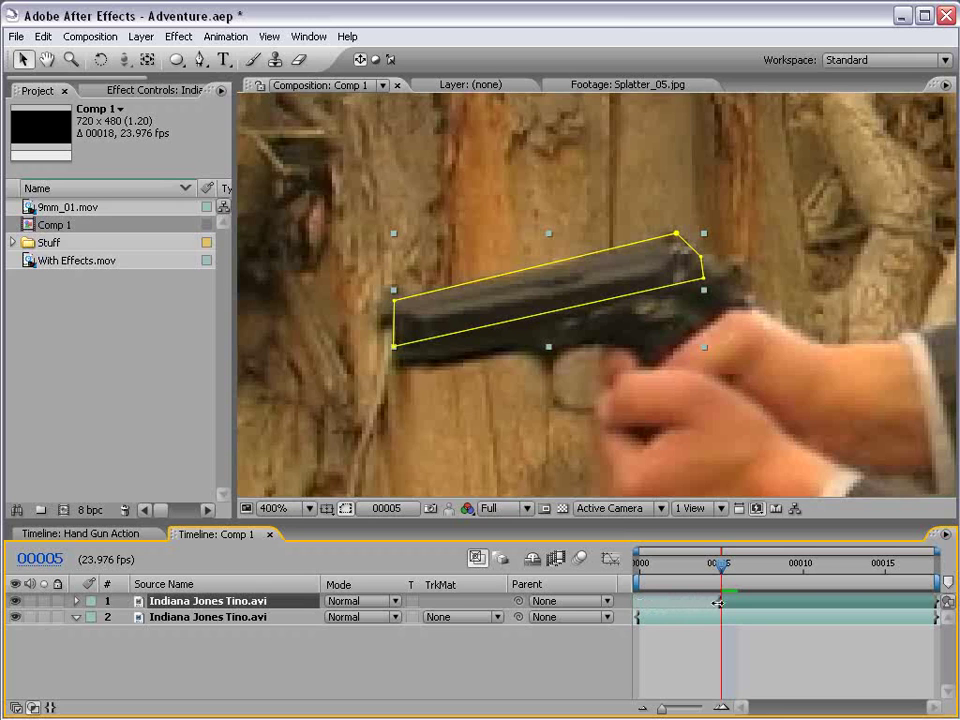
drag(938, 601, 722, 567)
click(787, 685)
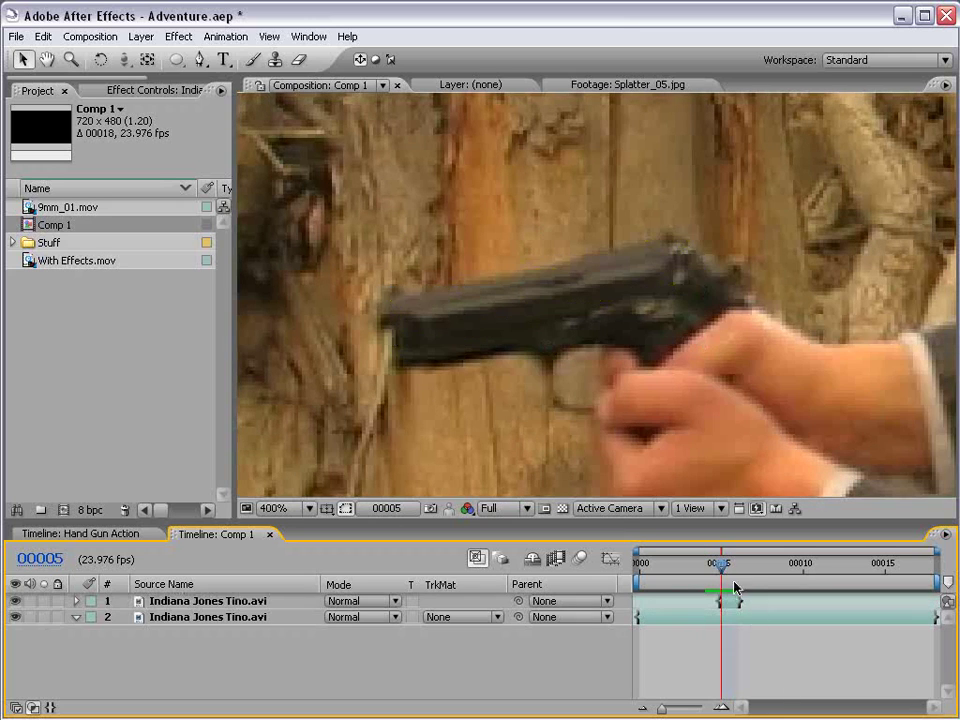
Hide the mask outline and move the masked slide layer backward and slightly up along the gun's angle
click(729, 601)
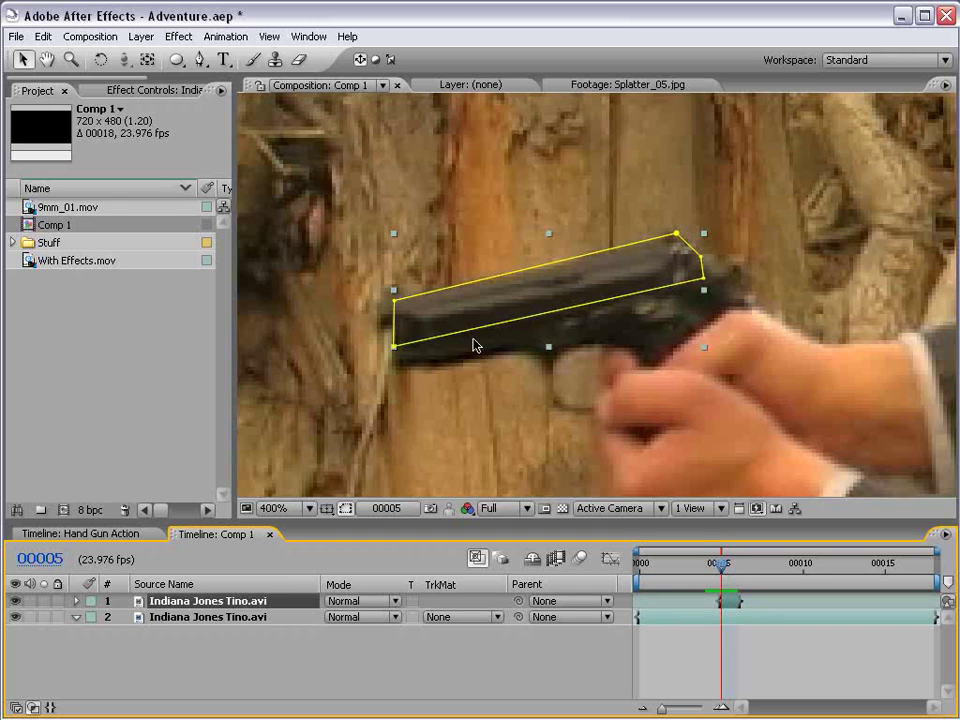
click(344, 508)
click(344, 508)
click(344, 508)
drag(498, 316, 563, 296)
click(760, 634)
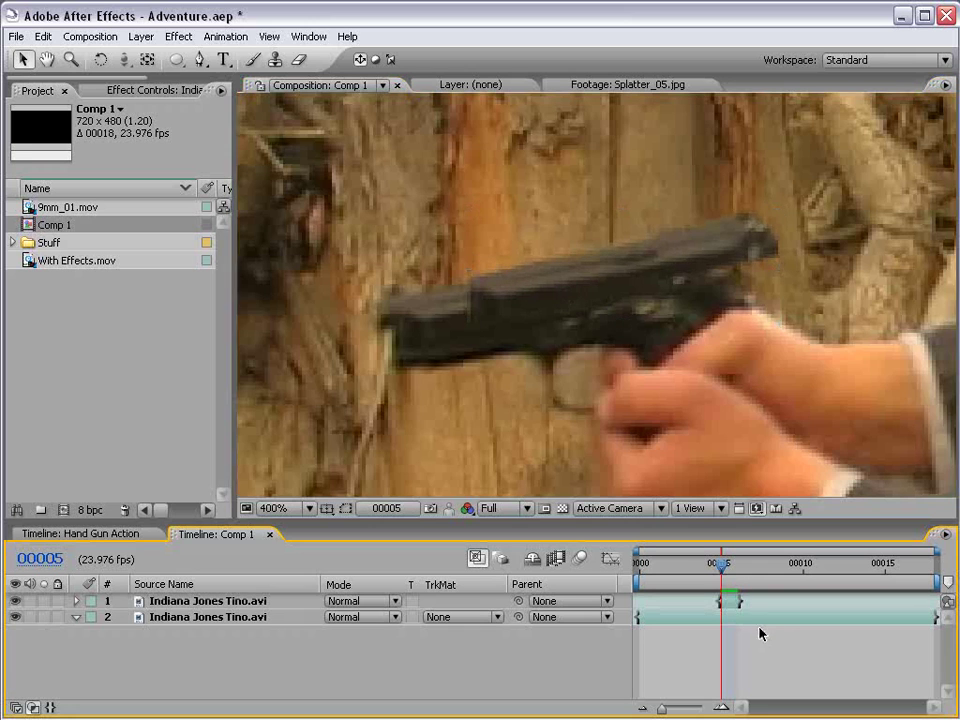
Compare frame 5 with the previous frame to check the slide's kickback at a wider view
scroll(564, 297, down, 1)
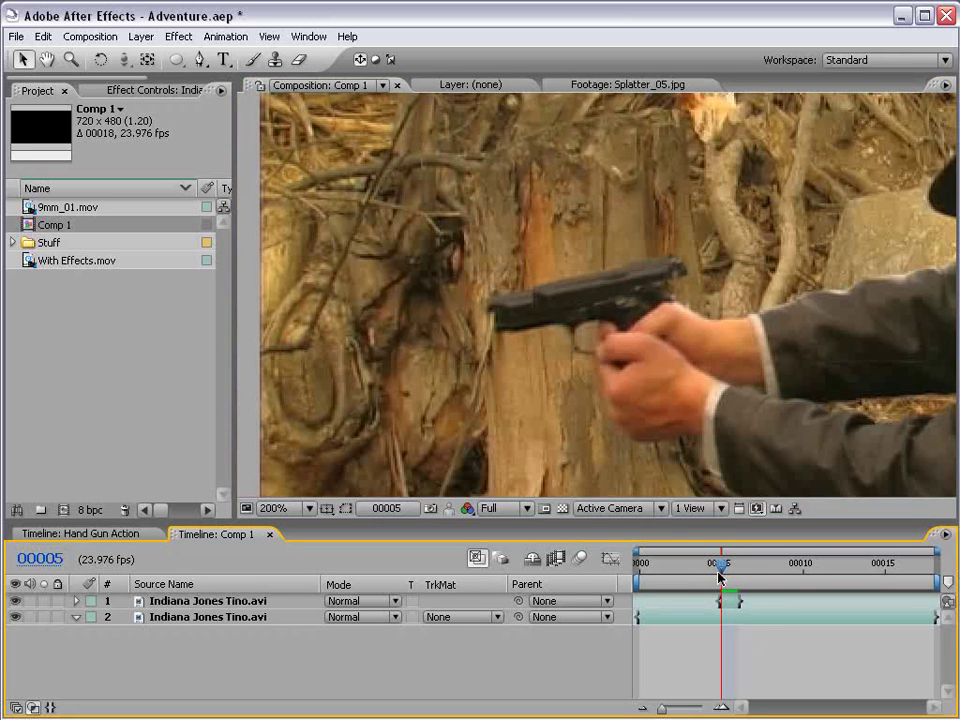
key(Page_Up)
key(Page_Down)
Apply a Directional Blur to the masked slide layer with direction -102° and blur length about 40.2
click(605, 293)
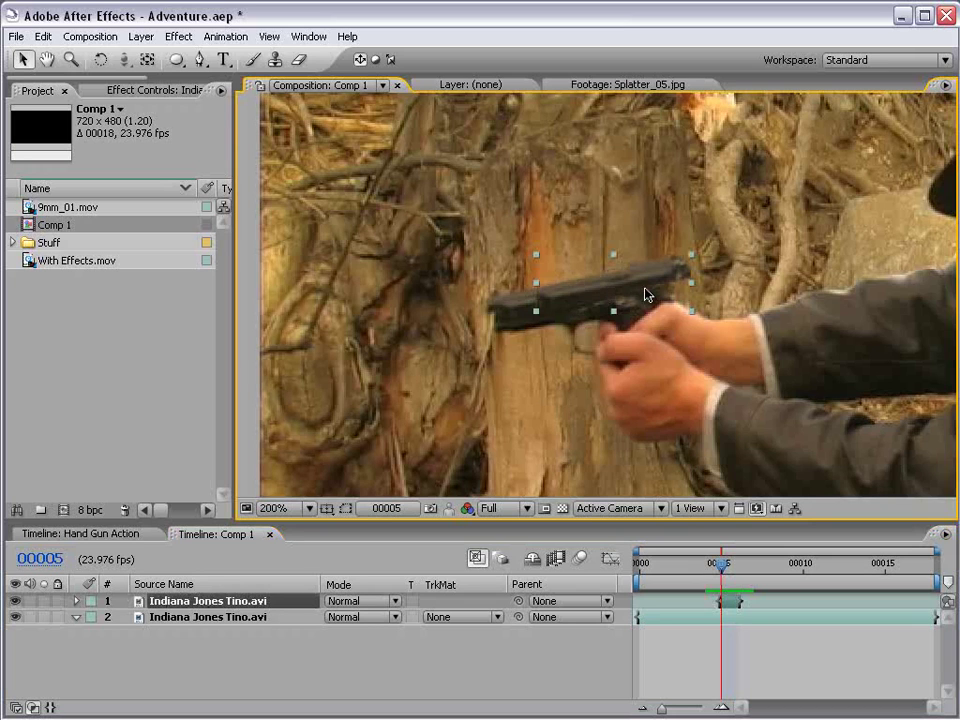
click(180, 37)
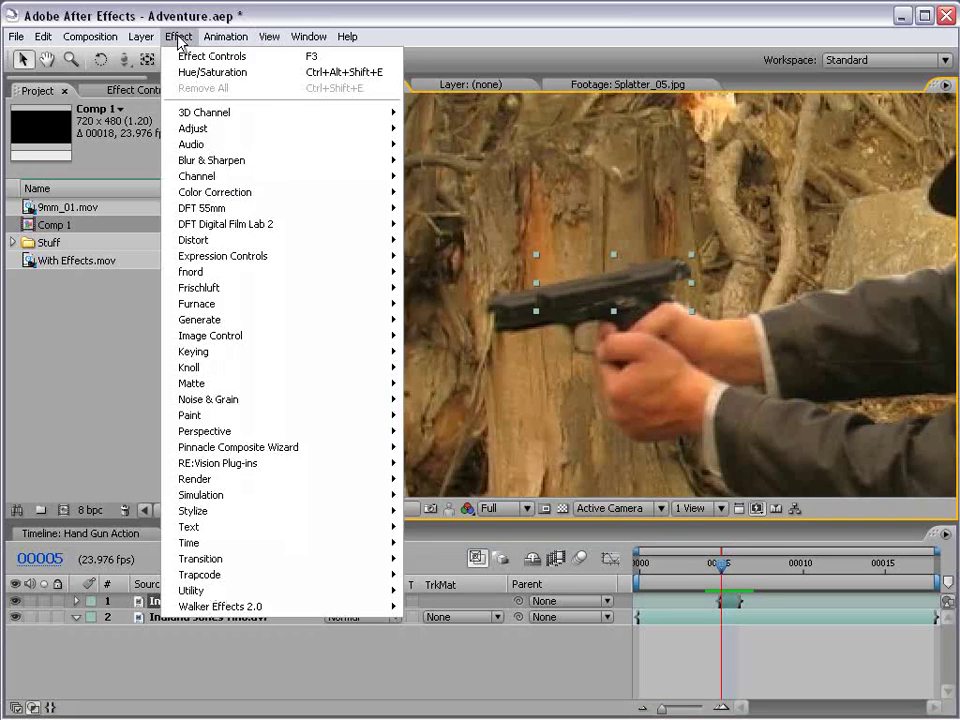
mouse_move(214, 161)
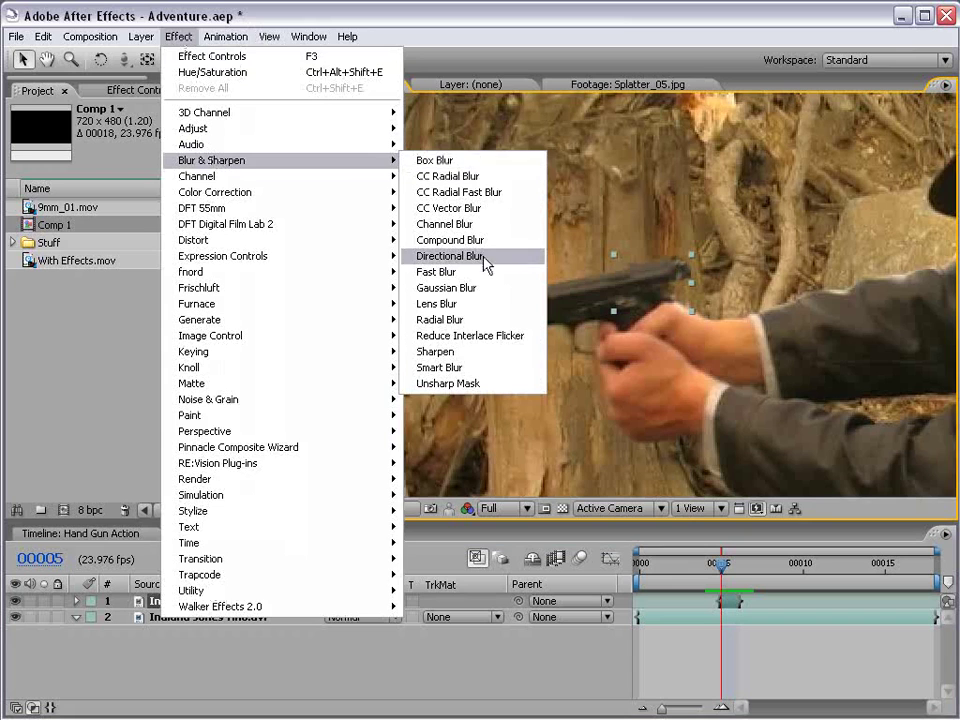
click(446, 256)
mouse_move(100, 195)
mouse_down()
mouse_move(88, 142)
mouse_move(104, 192)
mouse_up()
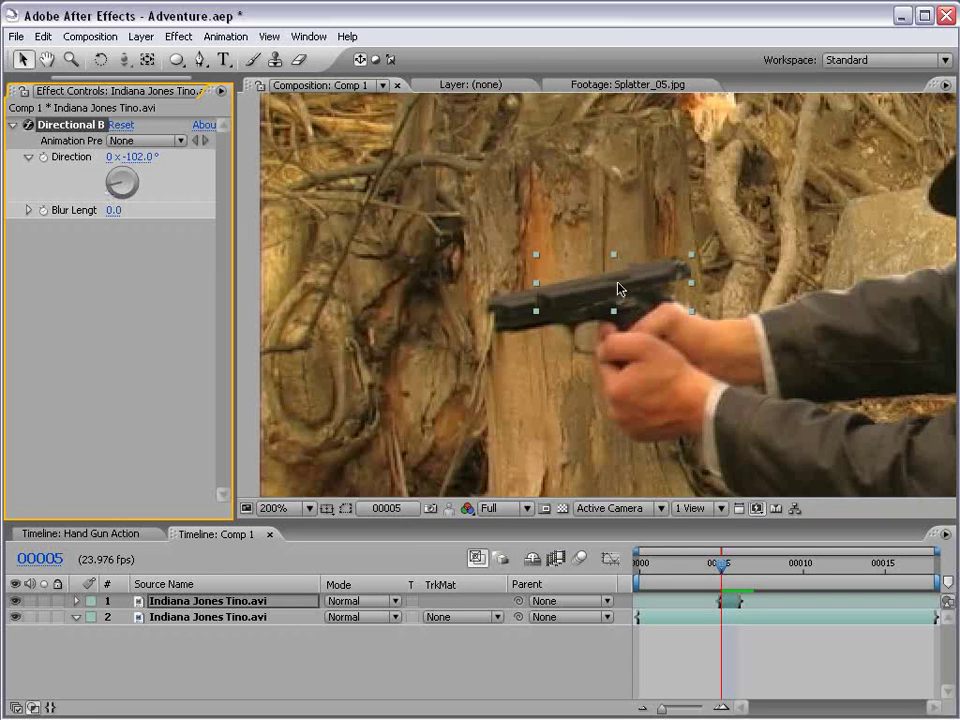
drag(113, 210, 370, 212)
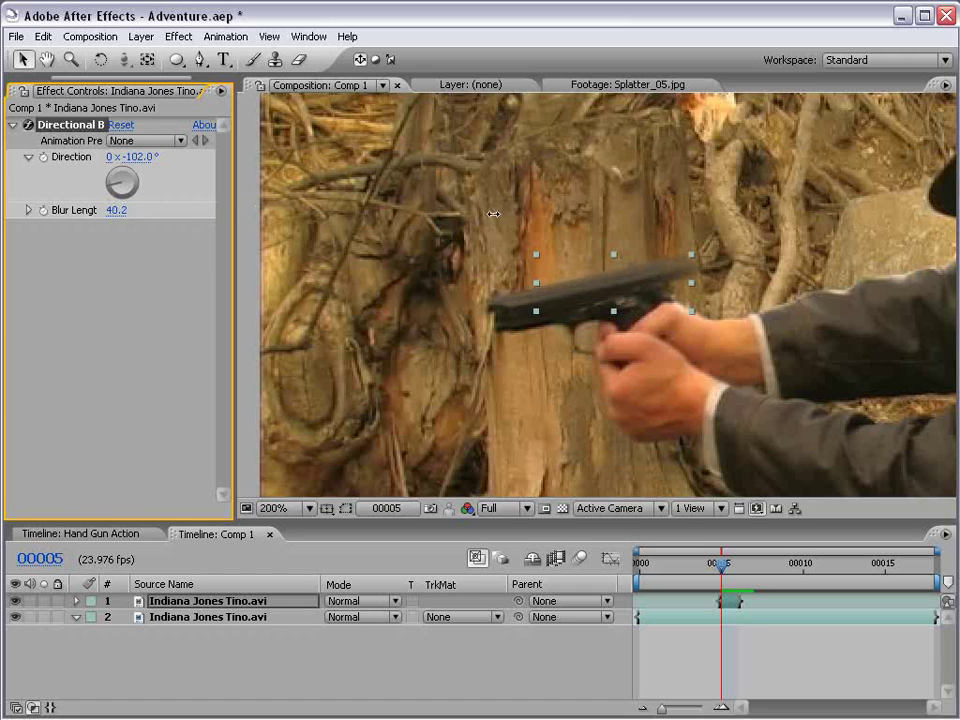
Set the Directional Blur's direction to -101° and its blur length to 5.9
drag(106, 190, 15, 210)
drag(122, 218, 3, 210)
click(29, 211)
drag(167, 243, 98, 237)
Examine the blurred slide at 100% and 200% zoom and compare frame 5 with the previous frame
click(750, 664)
key(comma)
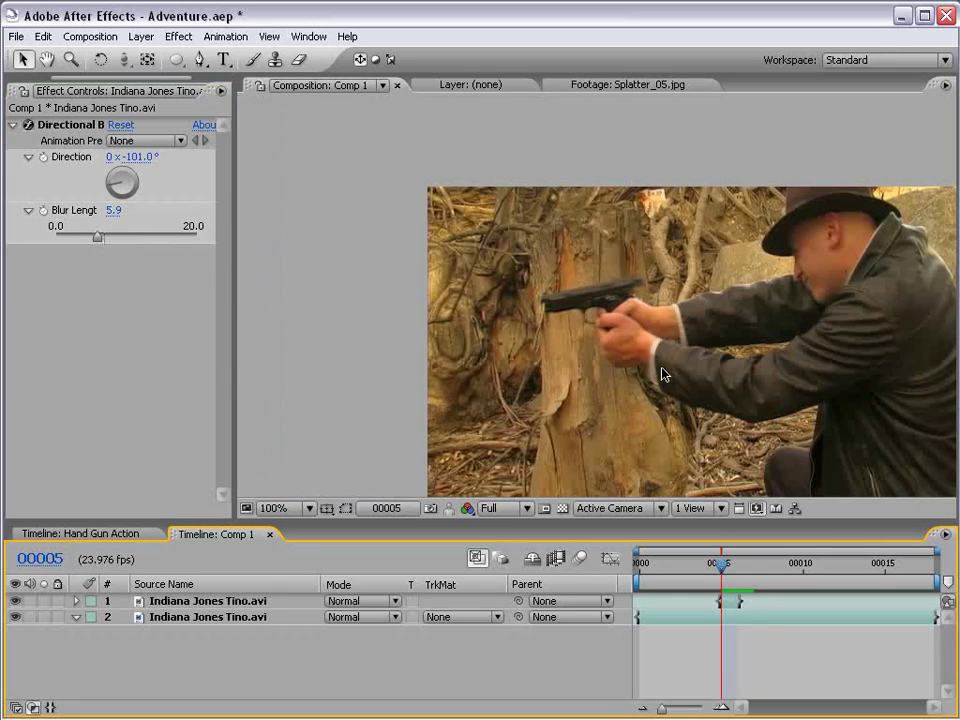
key(period)
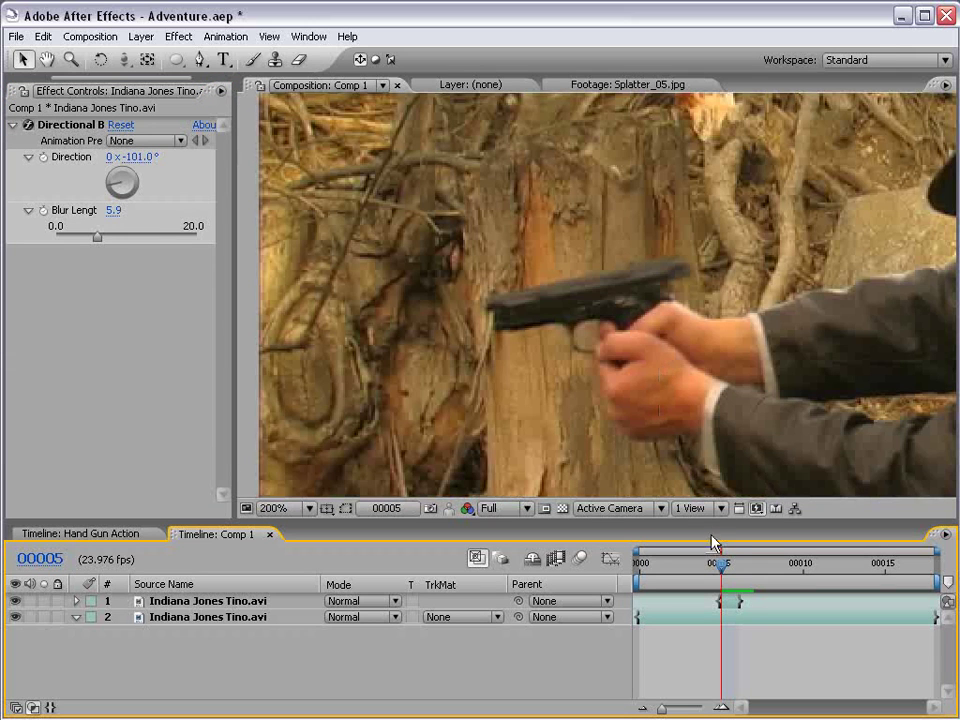
key(Page_Up)
key(Page_Down)
Fine-tune the blurred slide layer's position along the gun and check frame 5 against the previous frame
click(732, 599)
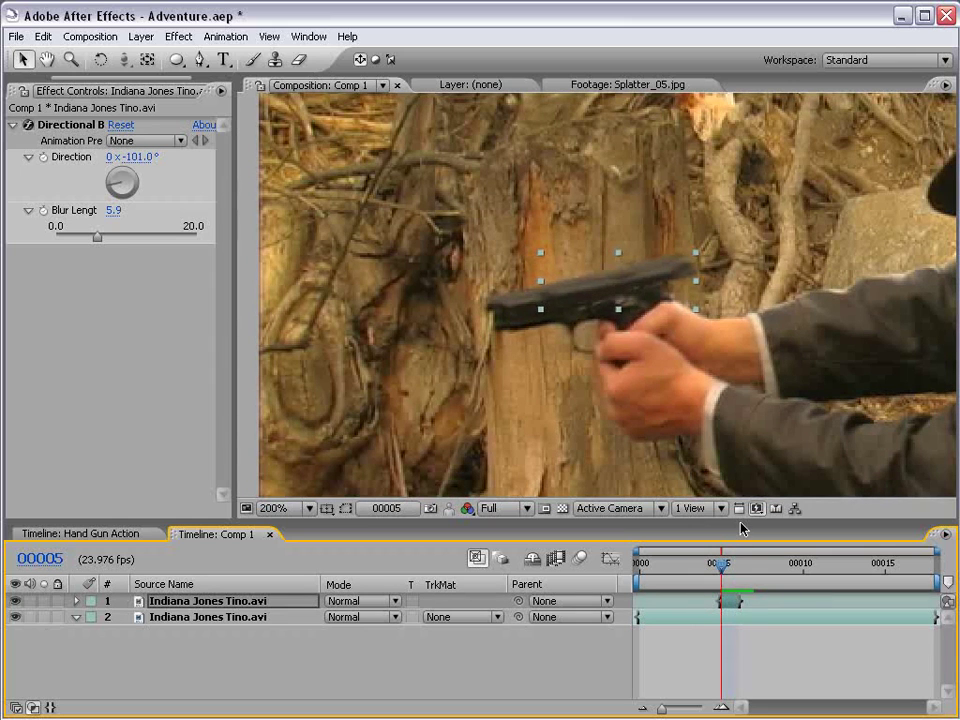
click(799, 643)
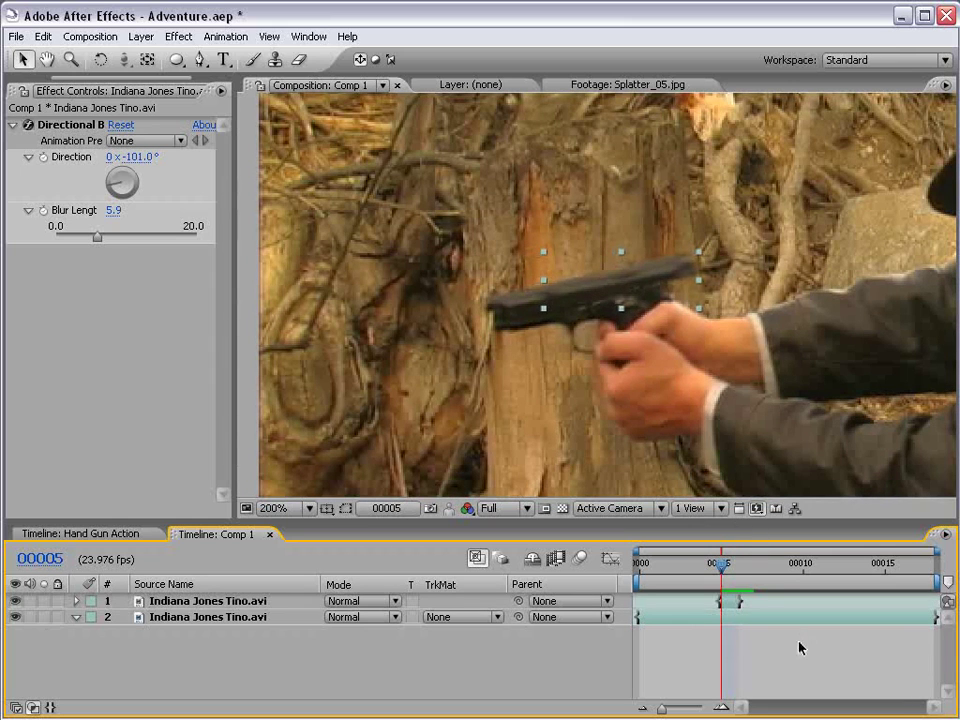
key(Page_Up)
click(722, 563)
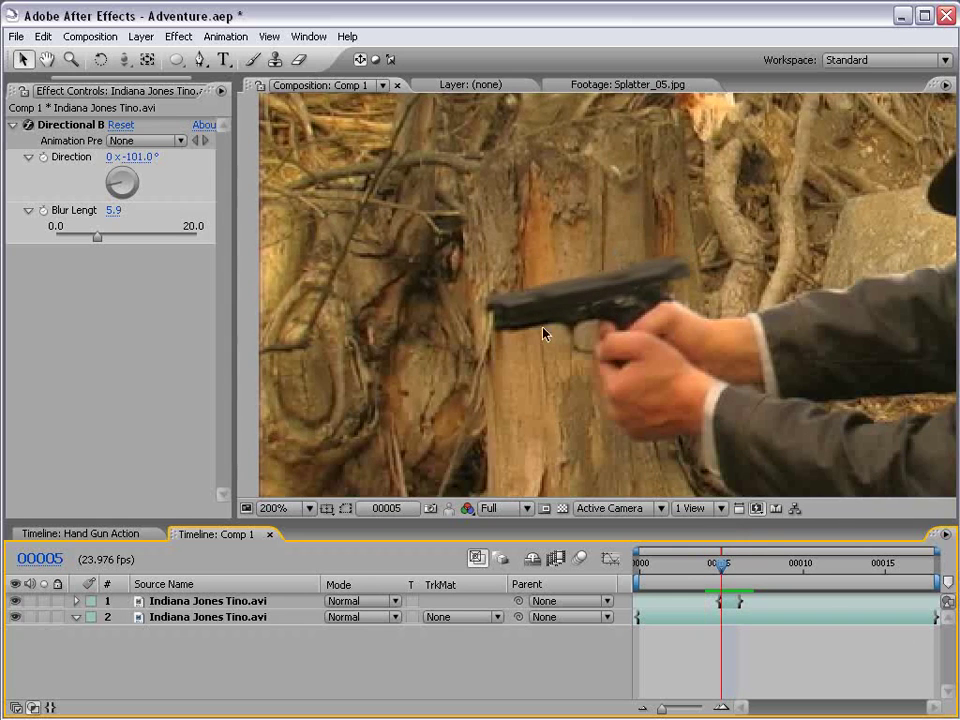
Compare the blurred slide at frame 5 with frame 4 and examine it up close
key(Page_Up)
key(Page_Down)
key(Page_Up)
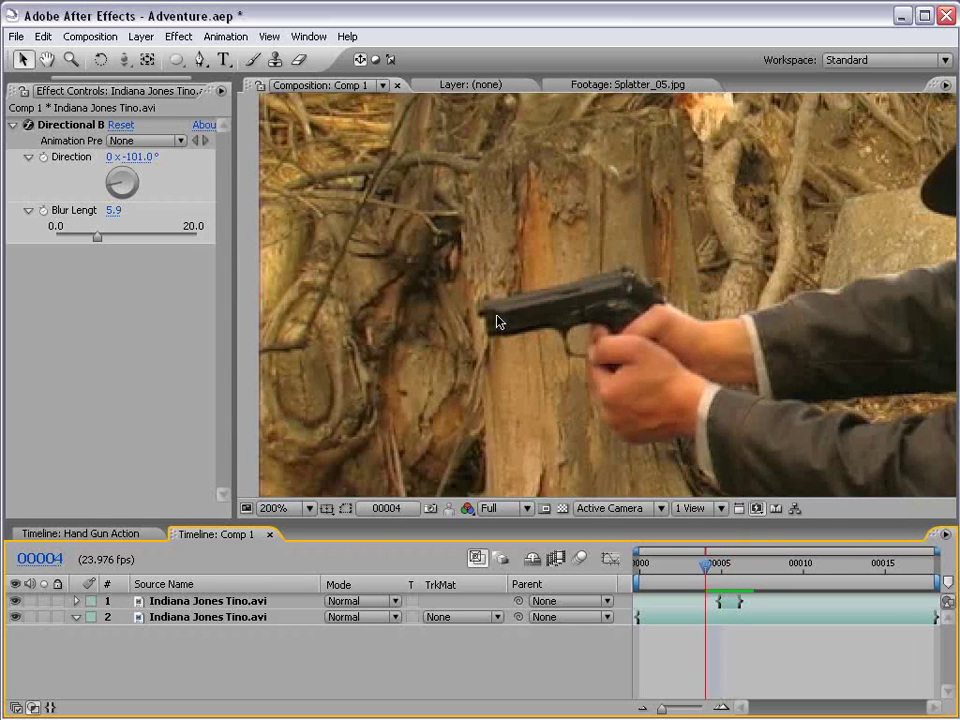
key(Page_Down)
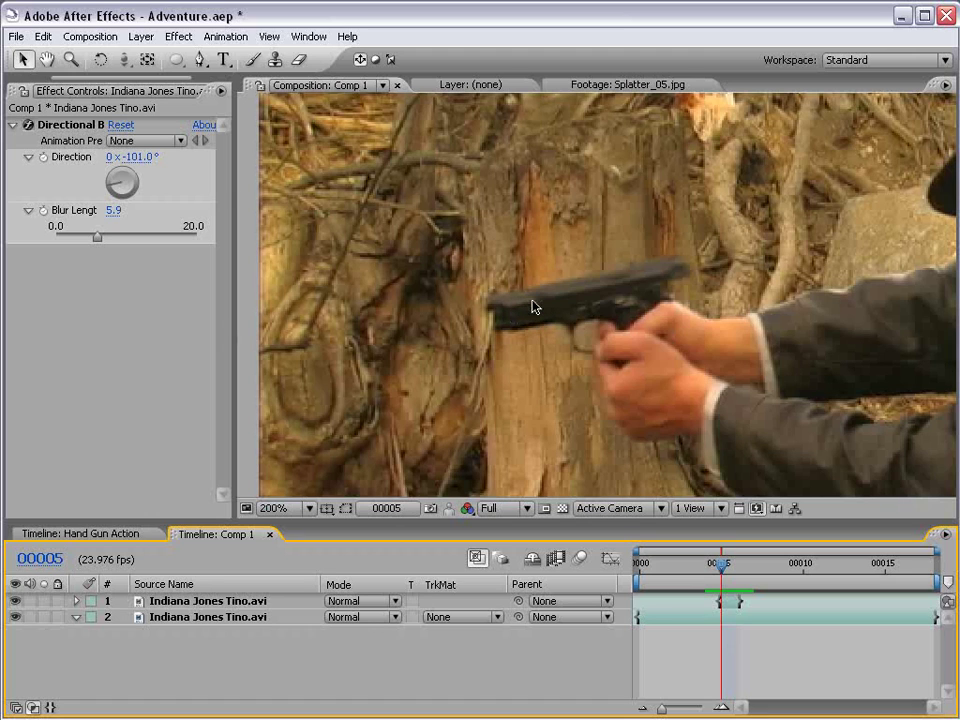
key(Page_Up)
key(Page_Down)
click(733, 600)
click(746, 651)
key(space)
drag(503, 352, 513, 348)
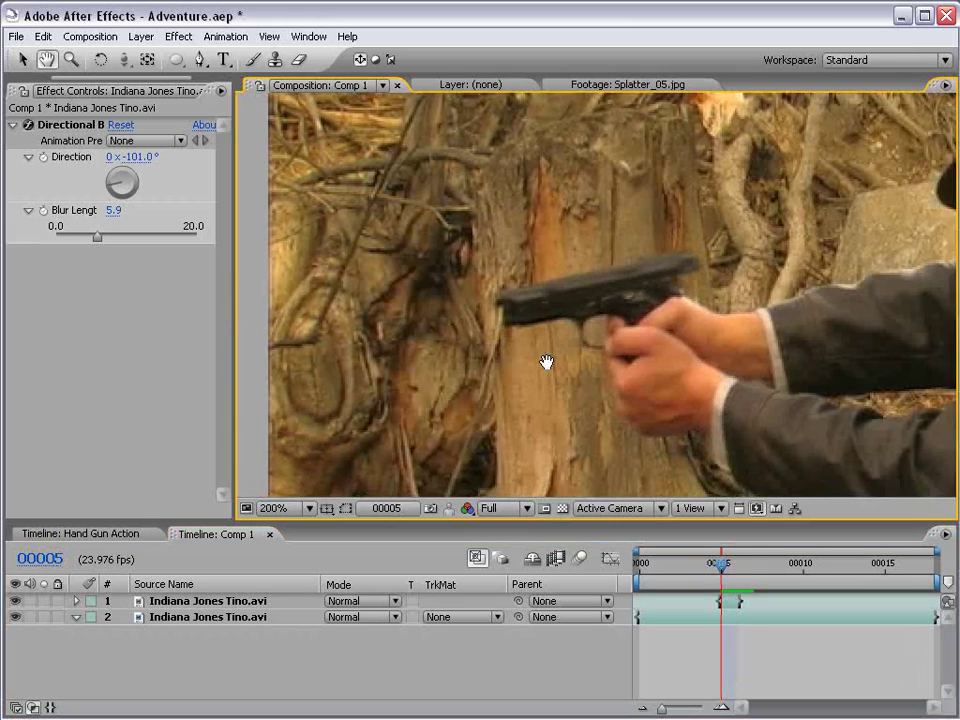
scroll(513, 348, up, 2)
scroll(662, 336, down, 2)
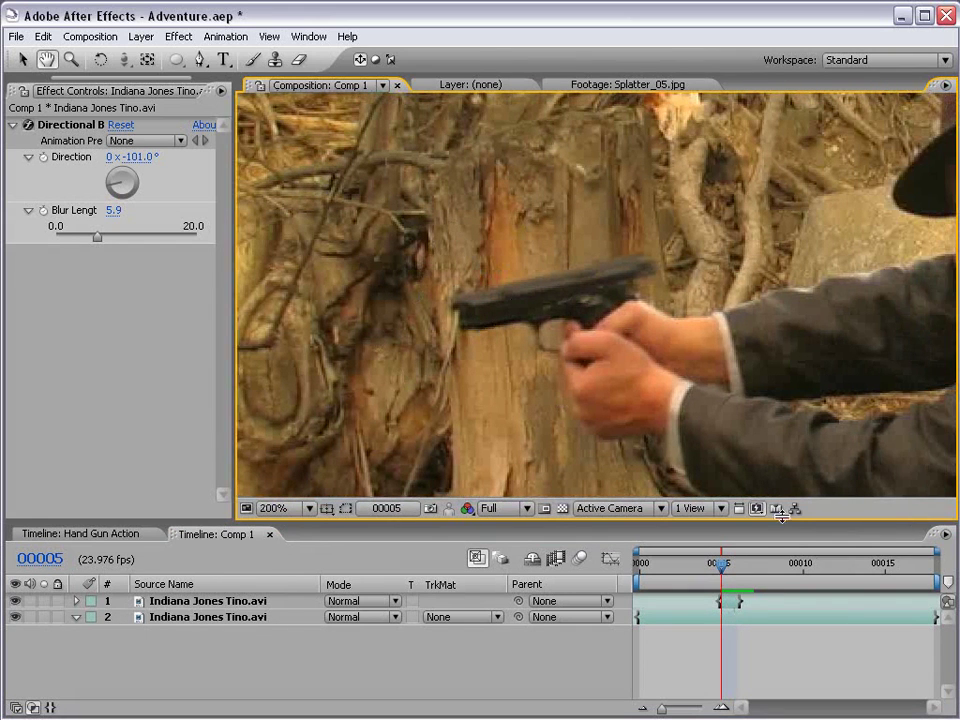
Duplicate the full-length footage layer at frame 8, where the gun has moved away from the background behind its frame 5 position
drag(724, 572, 771, 569)
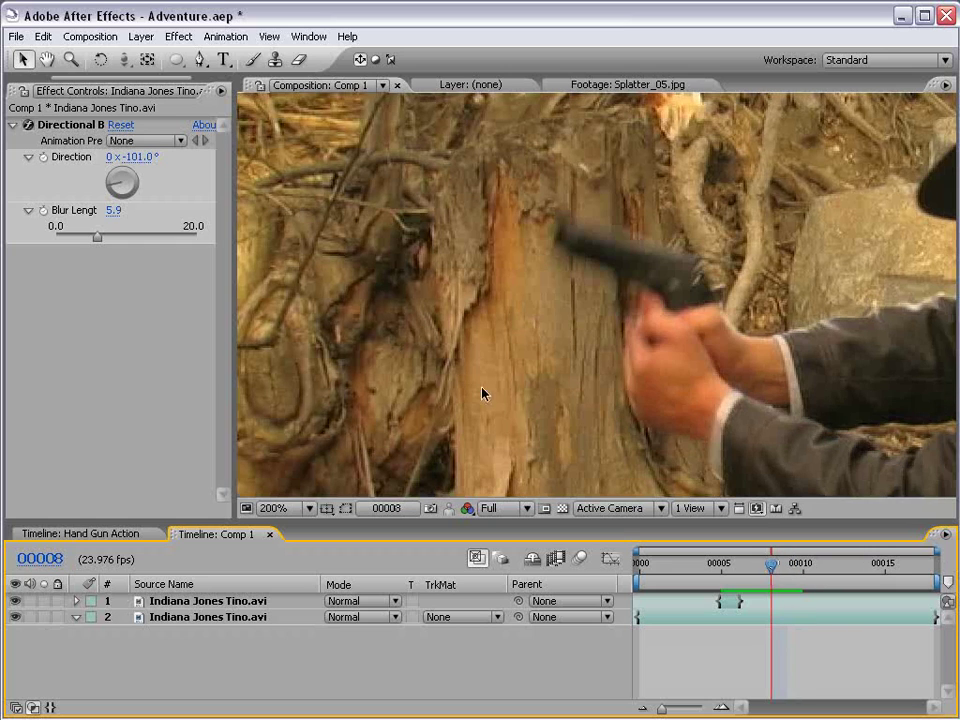
scroll(500, 300, down, 1)
key(space)
drag(627, 343, 562, 305)
scroll(467, 287, up, 1)
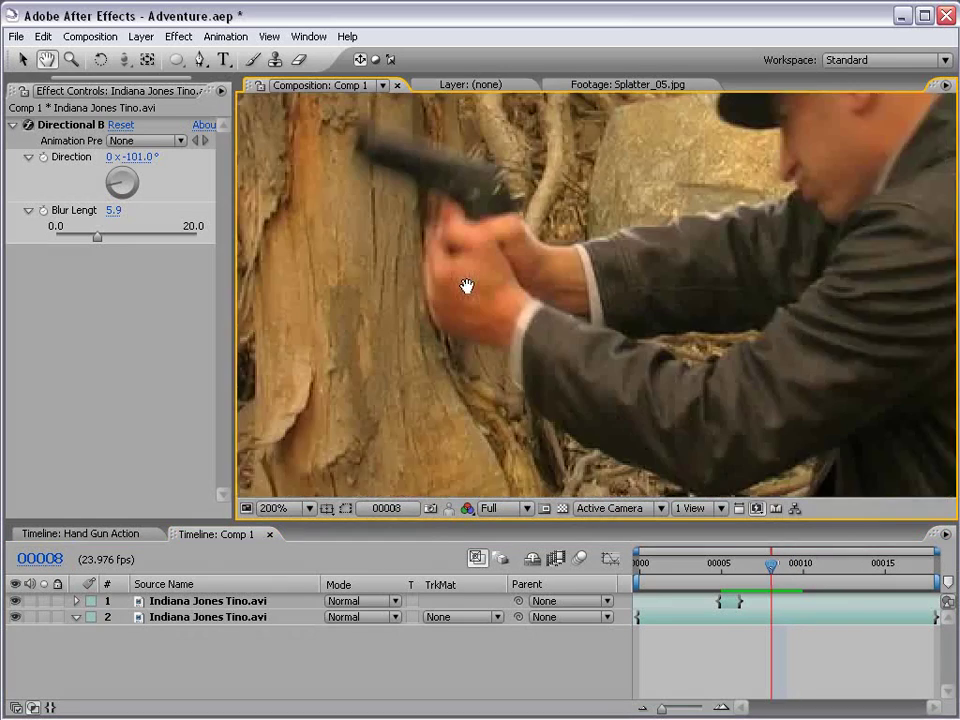
drag(540, 423, 665, 427)
click(713, 632)
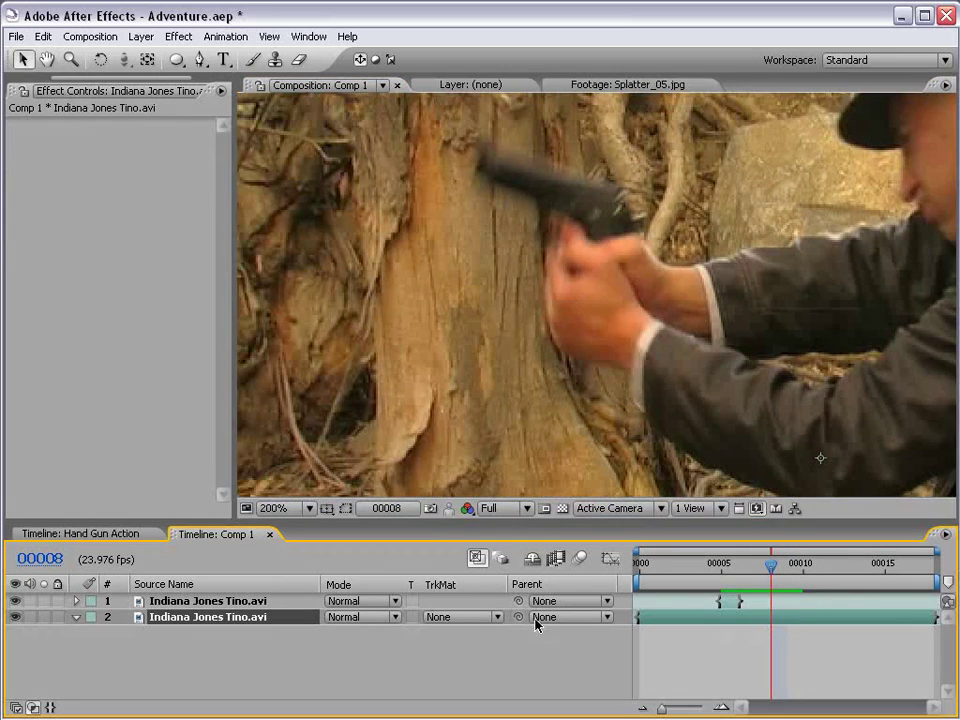
key(ctrl+d)
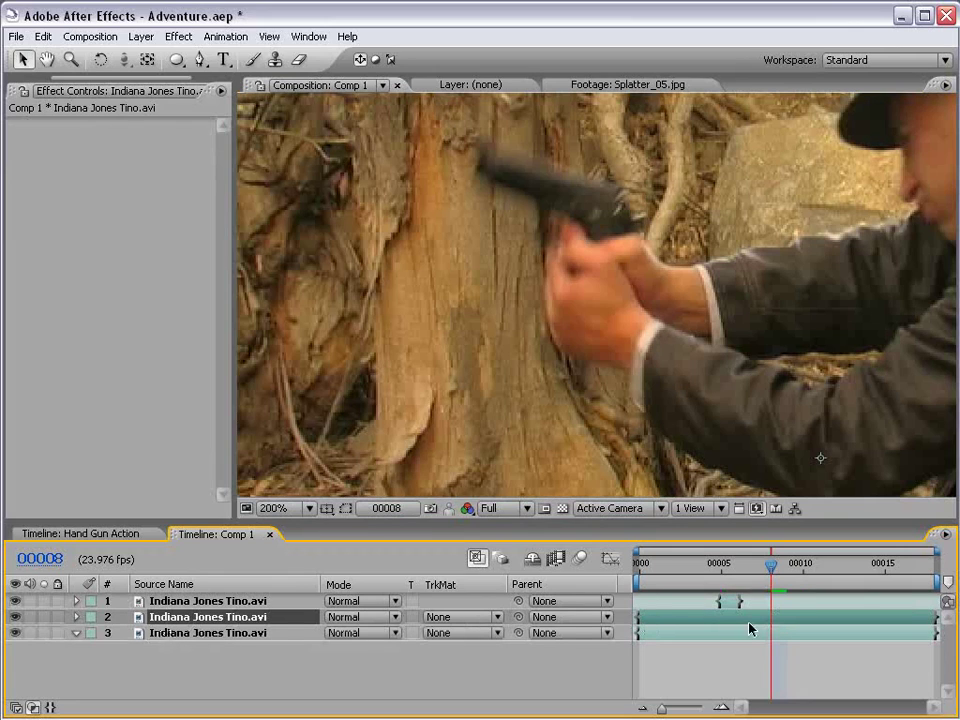
Trim the duplicated layer to frame 8 only and move it to frame 5, in line with the slide layer
drag(638, 619, 764, 621)
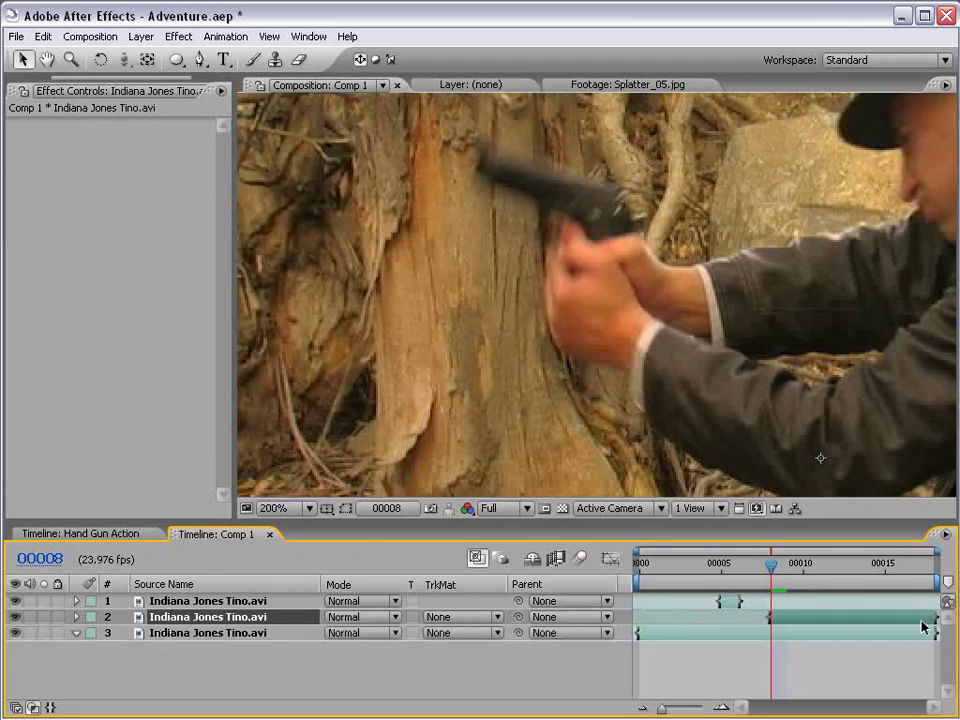
drag(935, 620, 737, 618)
key(i)
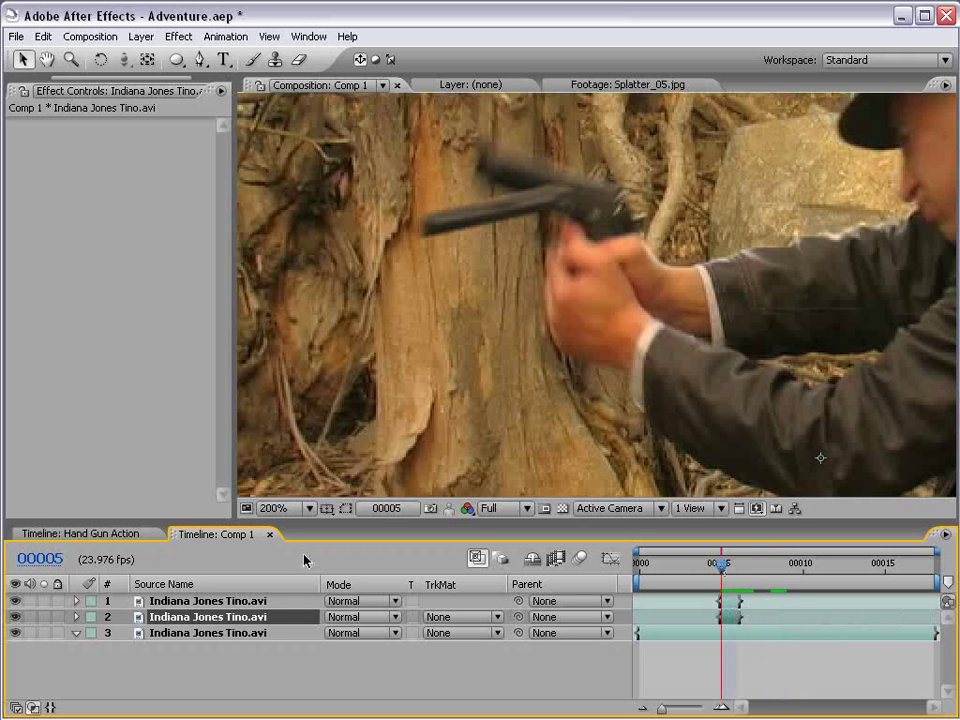
key(comma)
key(period)
key(space)
drag(525, 313, 650, 322)
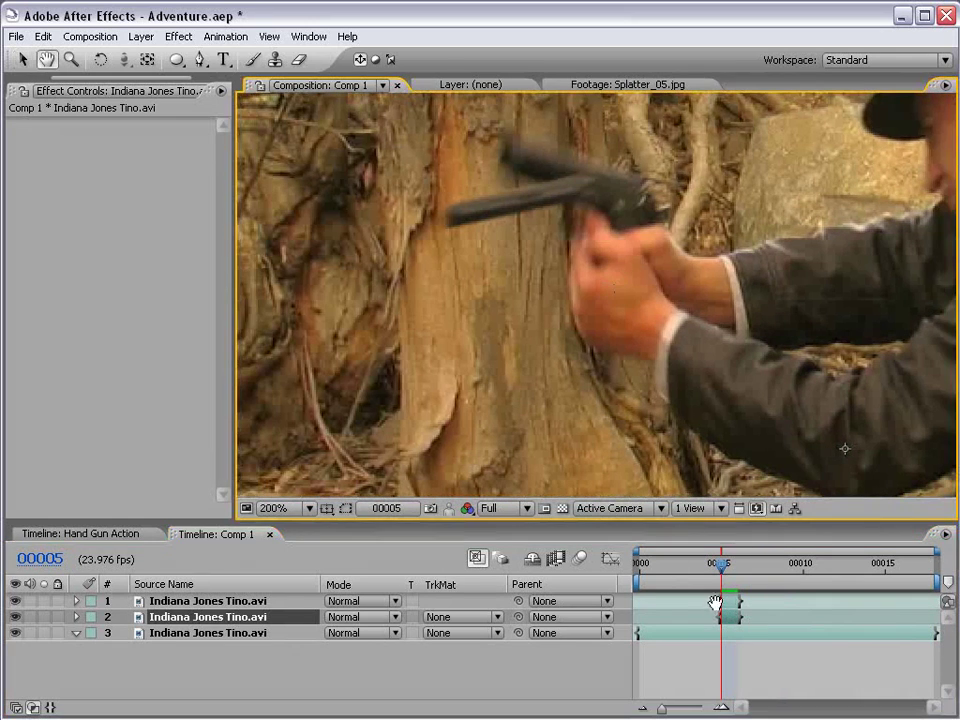
Reveal the duplicated layer's opacity and rename the layer CLEAN PLATE
key(t)
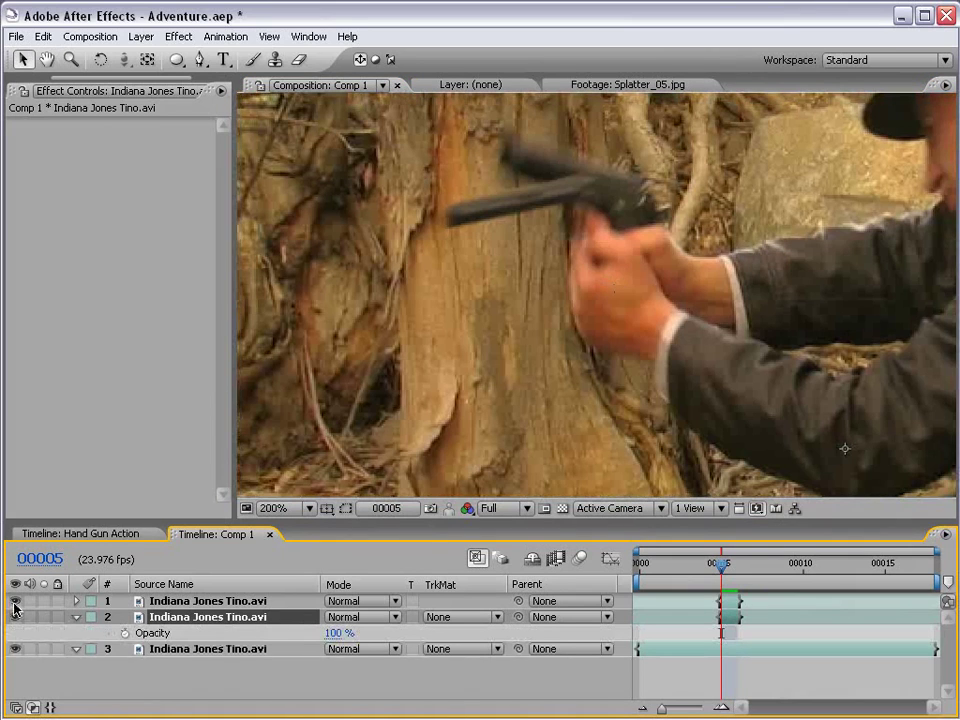
key(Return)
text(CL)
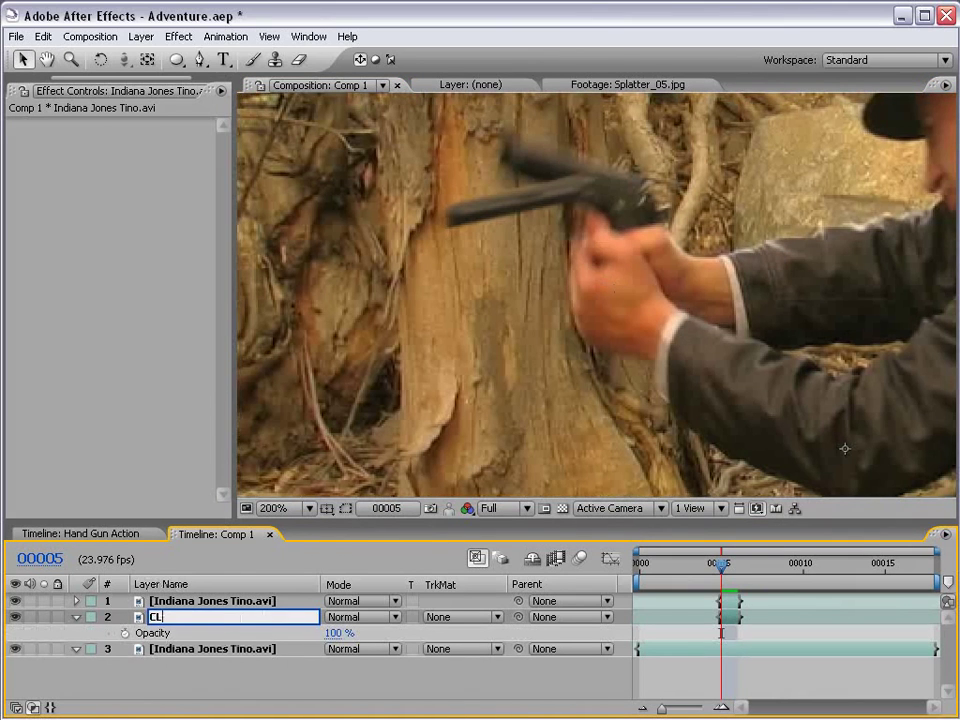
text(EAN PLATE)
key(Return)
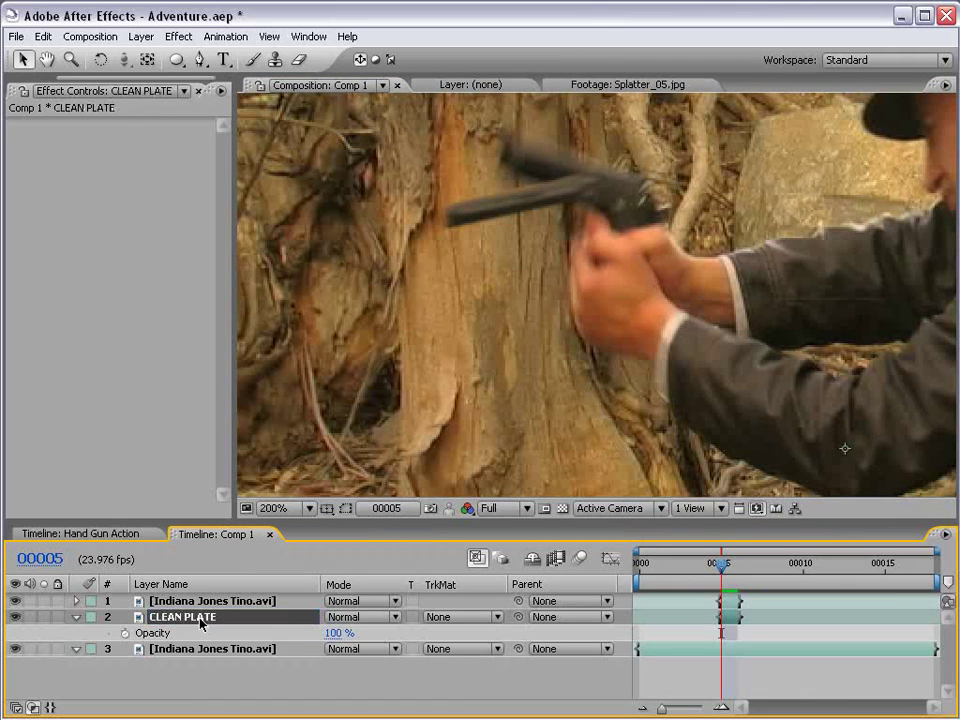
Align CLEAN PLATE with the background footage, first at 41% opacity and then in Difference mode at 100% opacity
drag(338, 633, 271, 614)
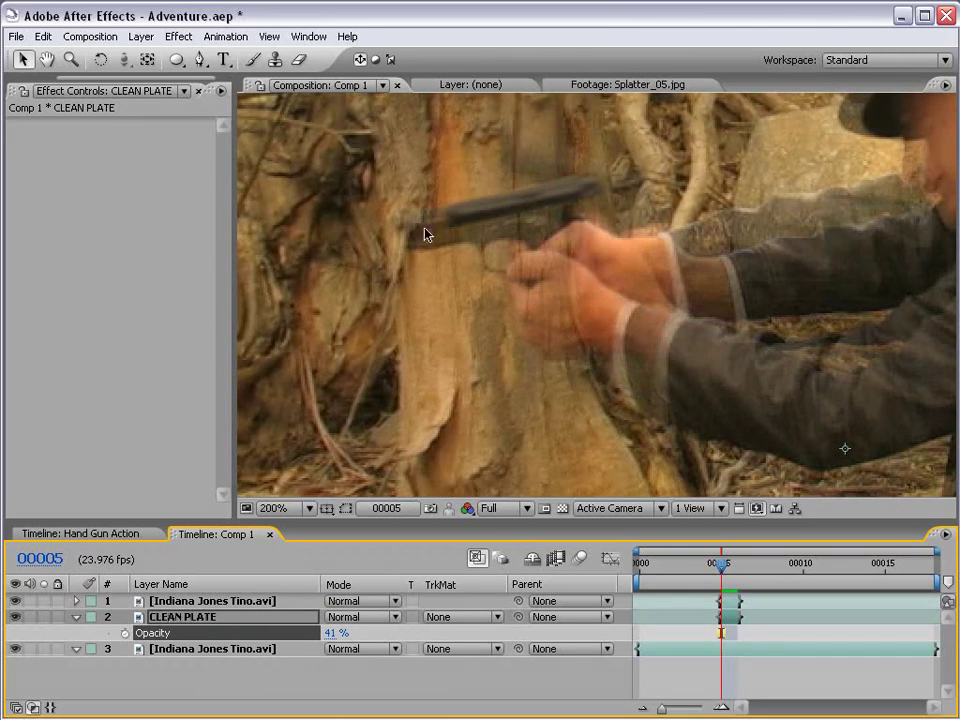
click(360, 617)
click(336, 626)
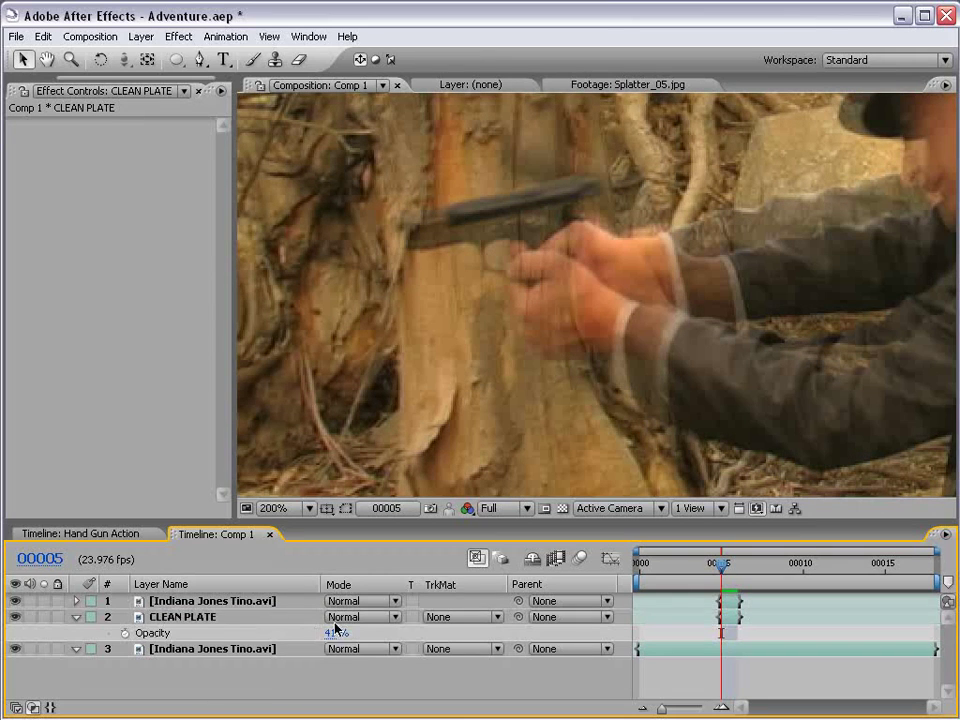
click(346, 619)
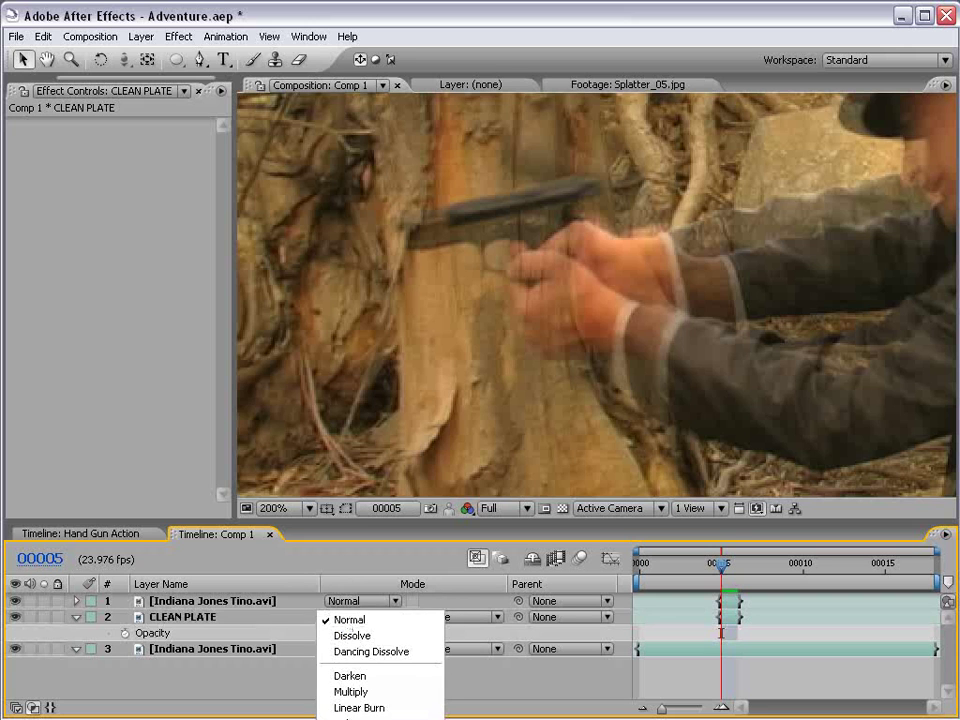
click(358, 659)
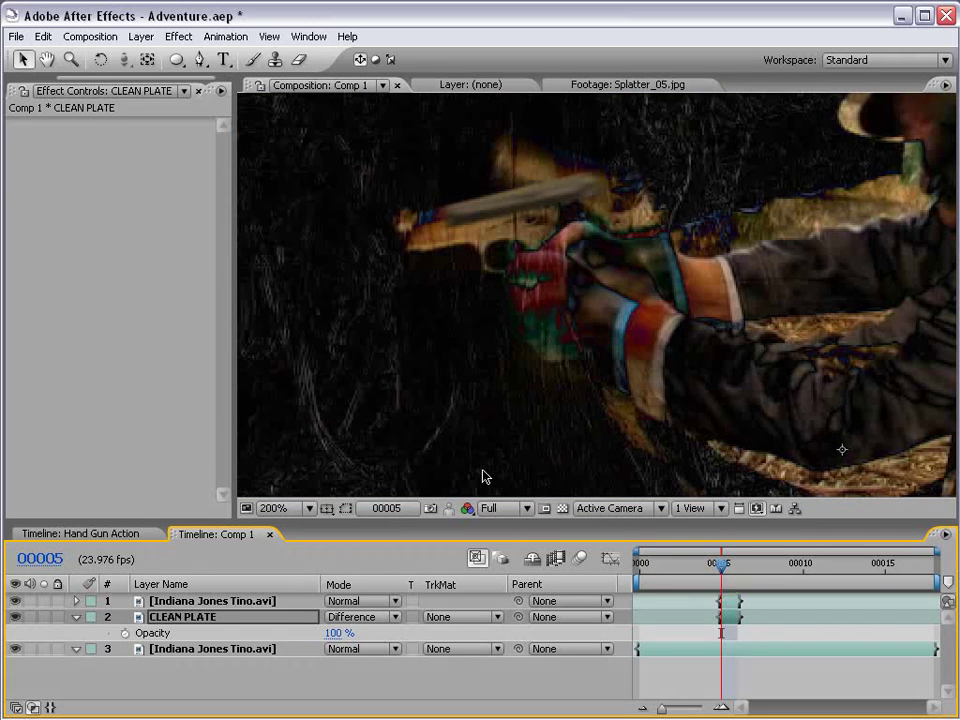
Return CLEAN PLATE to Normal blending mode and toggle its visibility to check its alignment with the footage beneath
click(350, 617)
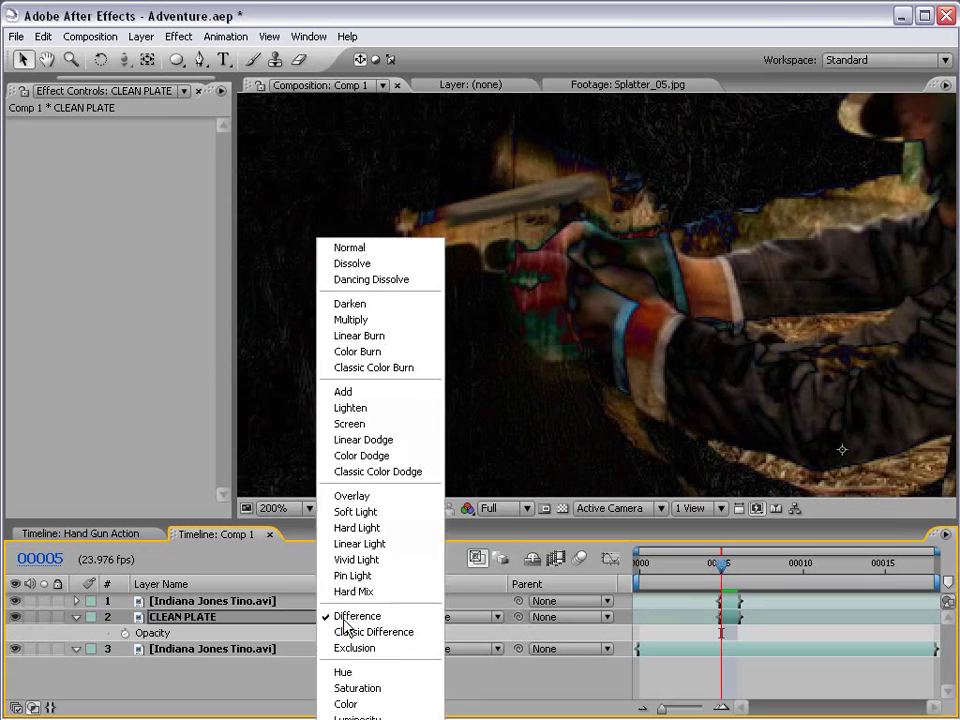
click(364, 253)
click(16, 618)
click(16, 618)
click(16, 618)
click(16, 618)
click(16, 618)
click(16, 618)
key(space)
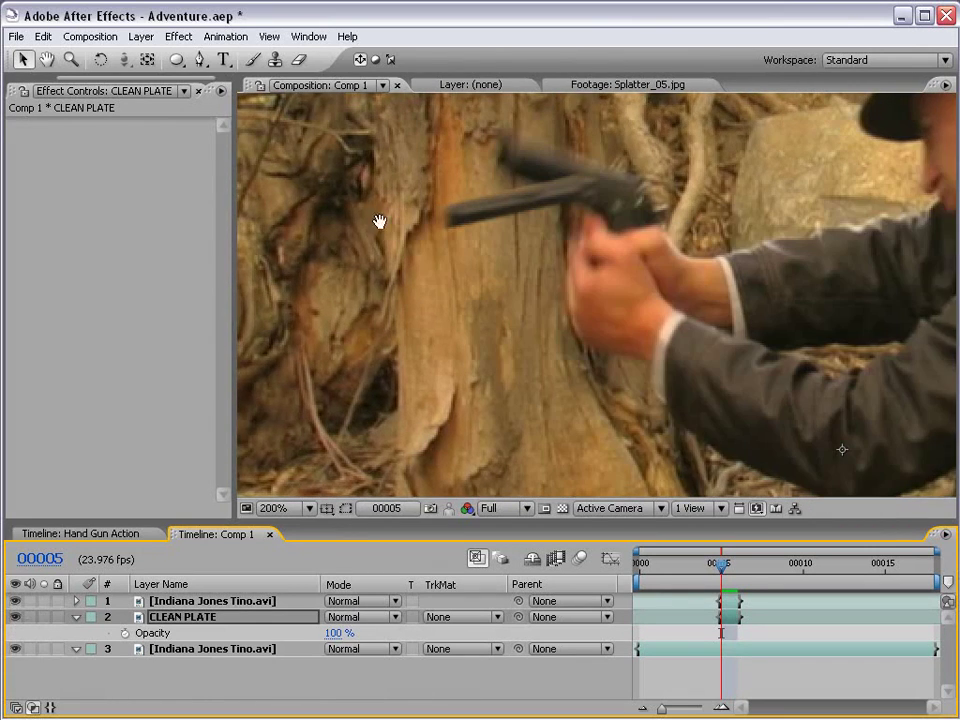
drag(412, 195, 425, 236)
scroll(440, 260, down, 1)
drag(508, 348, 506, 330)
scroll(504, 318, up, 1)
drag(515, 285, 549, 267)
With CLEAN PLATE at 13% opacity, draw a closed mask around the gun's muzzle that excludes the barrel and the thin lower strip
click(177, 62)
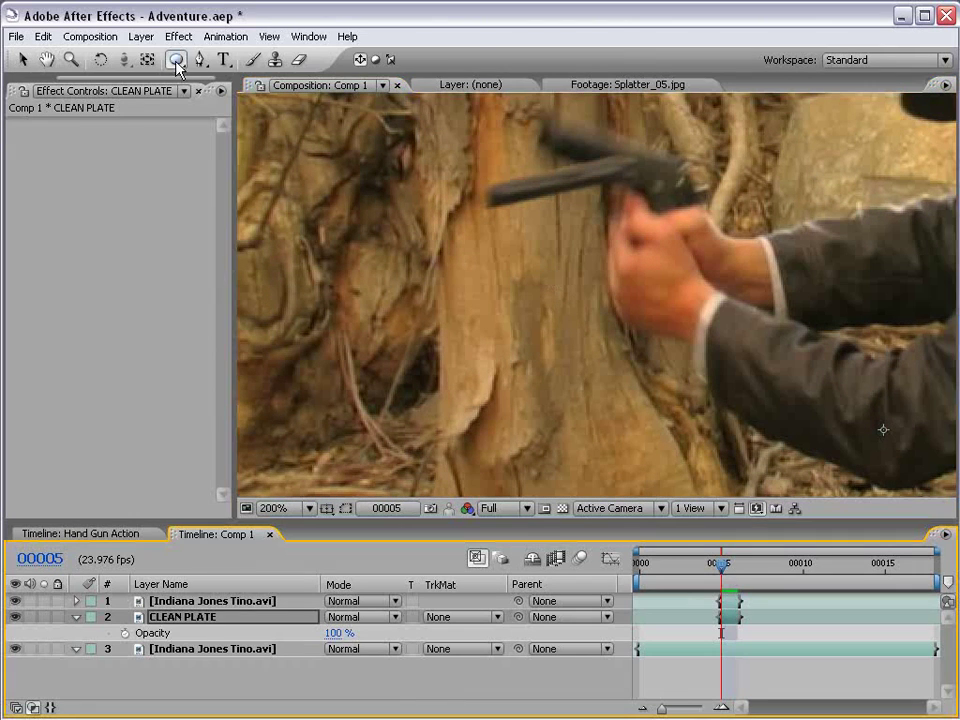
click(276, 620)
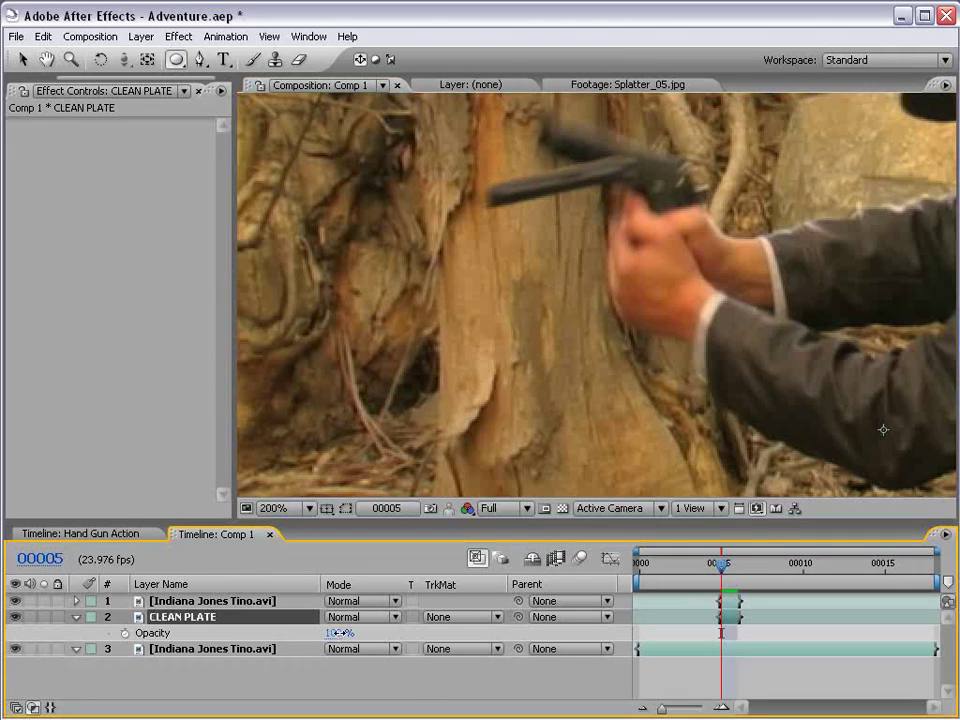
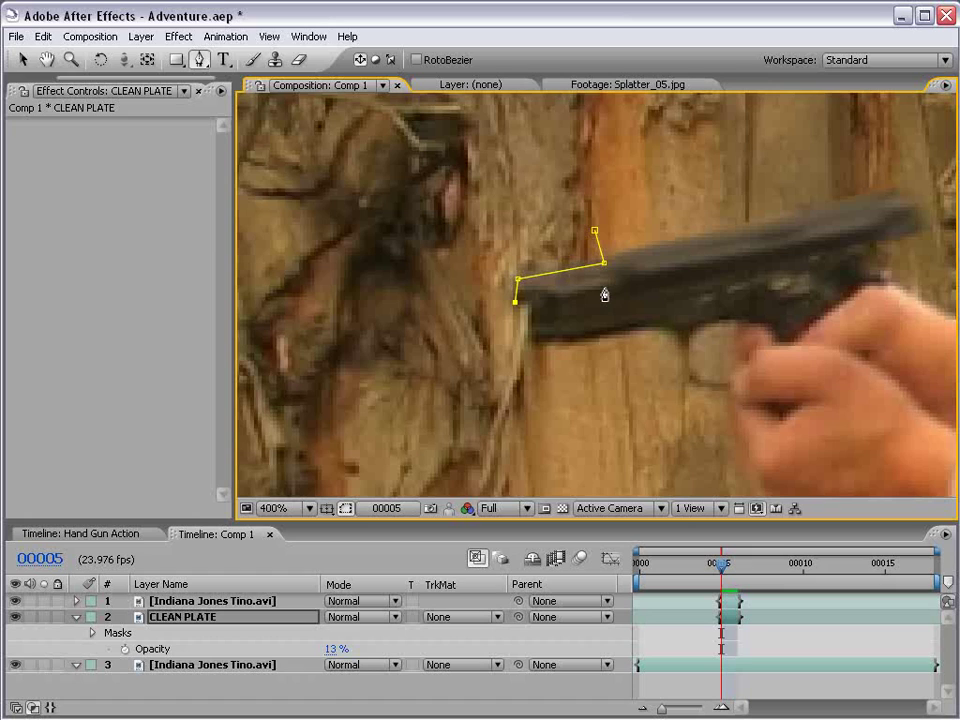
click(601, 288)
click(531, 327)
click(531, 341)
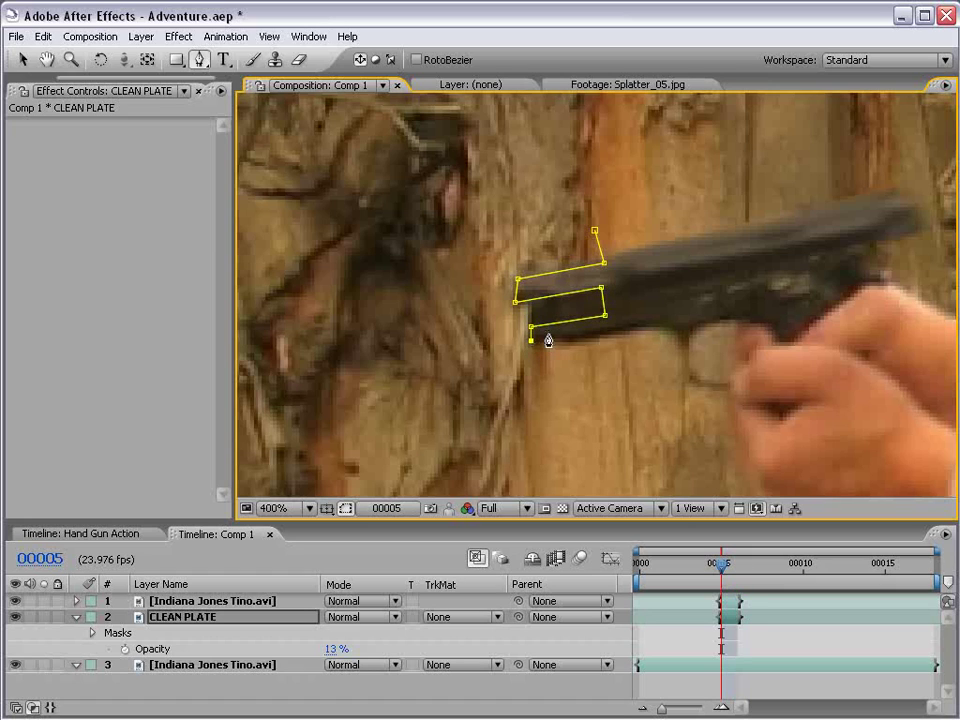
click(607, 325)
click(632, 327)
click(632, 346)
click(522, 362)
click(493, 258)
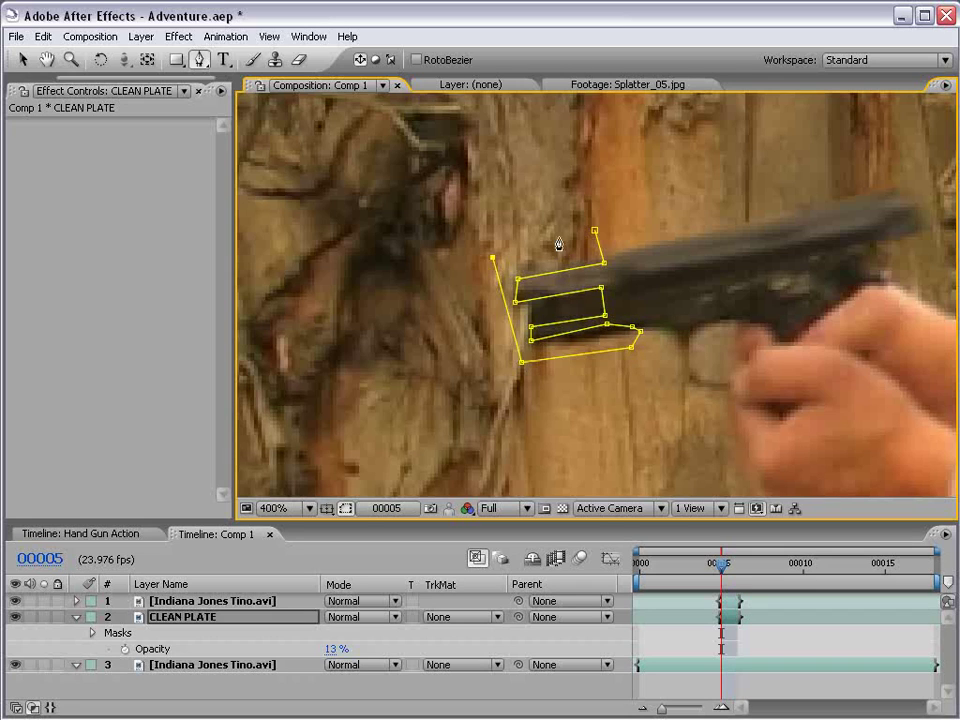
click(595, 231)
key(v)
click(761, 642)
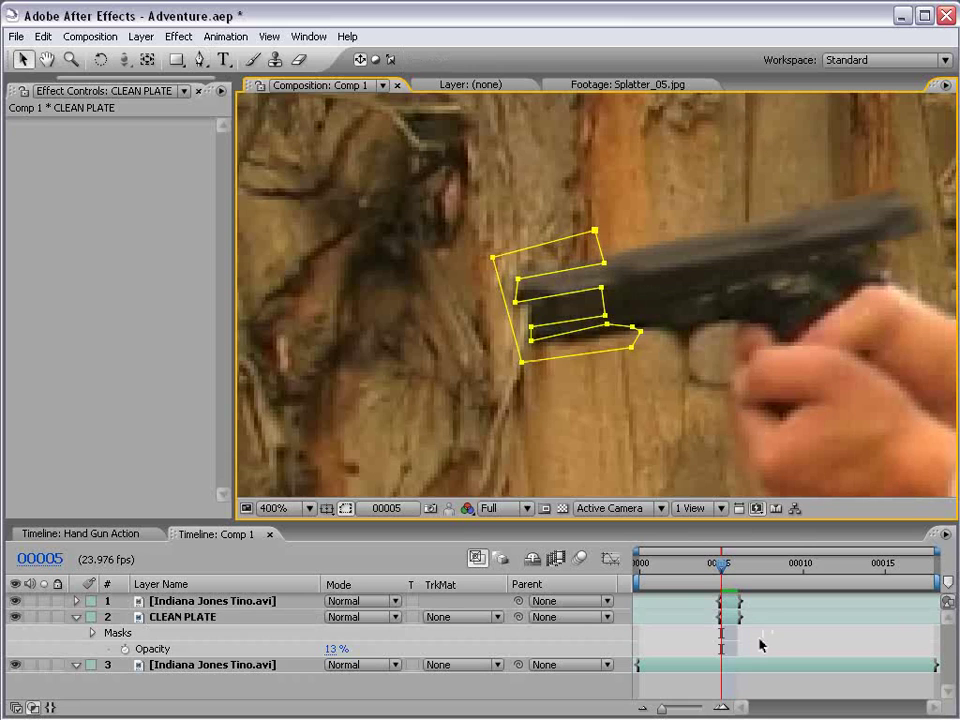
Set the CLEAN PLATE layer's opacity to 100% and view the result without the mask outline
click(728, 616)
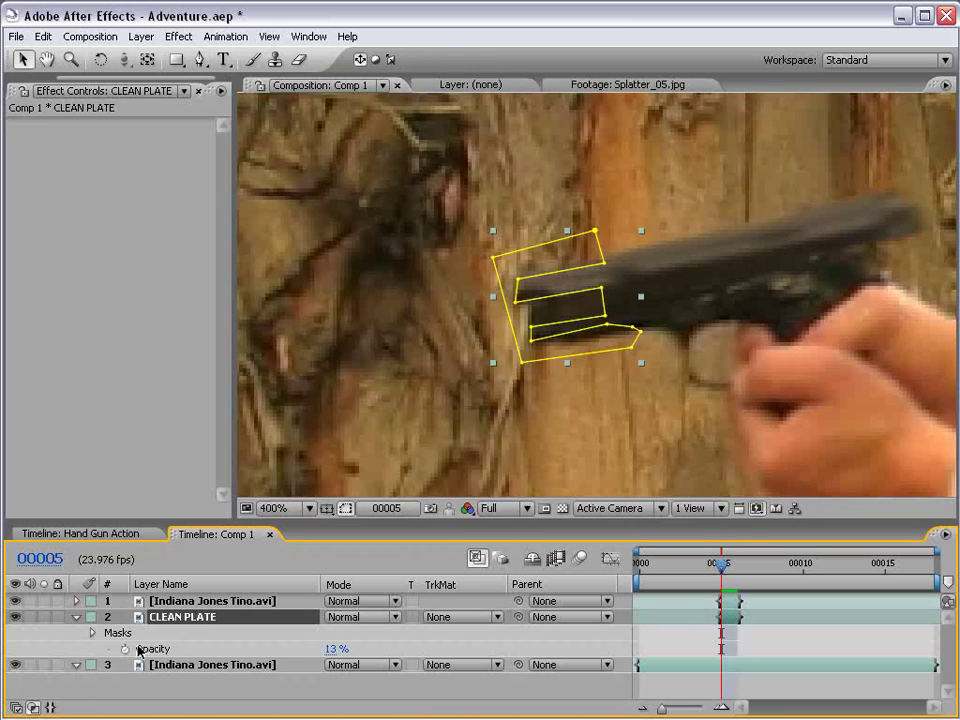
drag(332, 649, 400, 636)
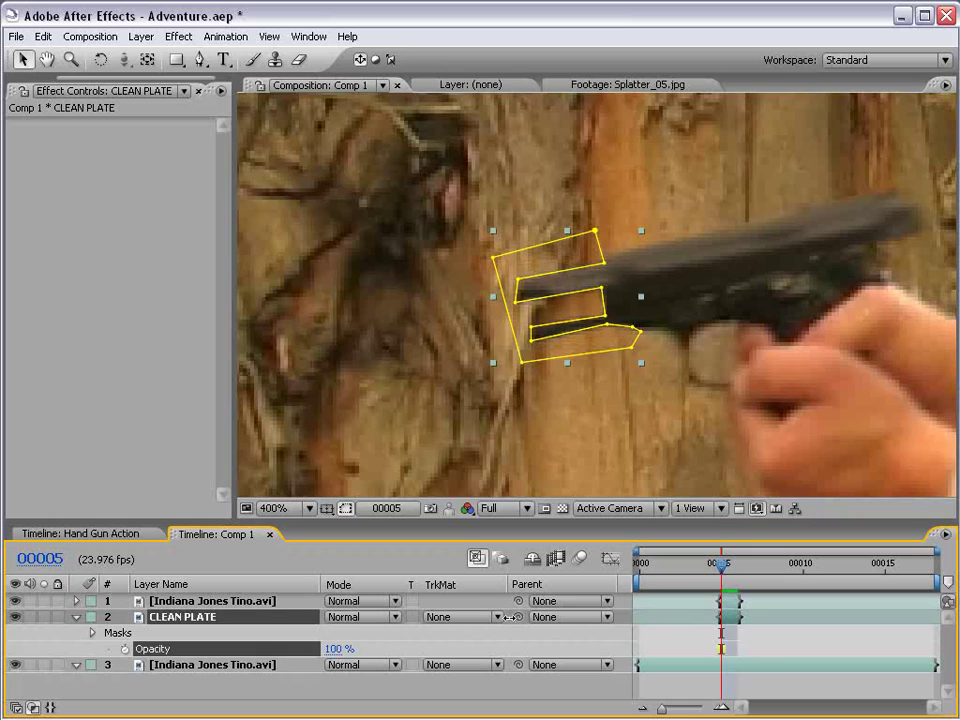
click(692, 684)
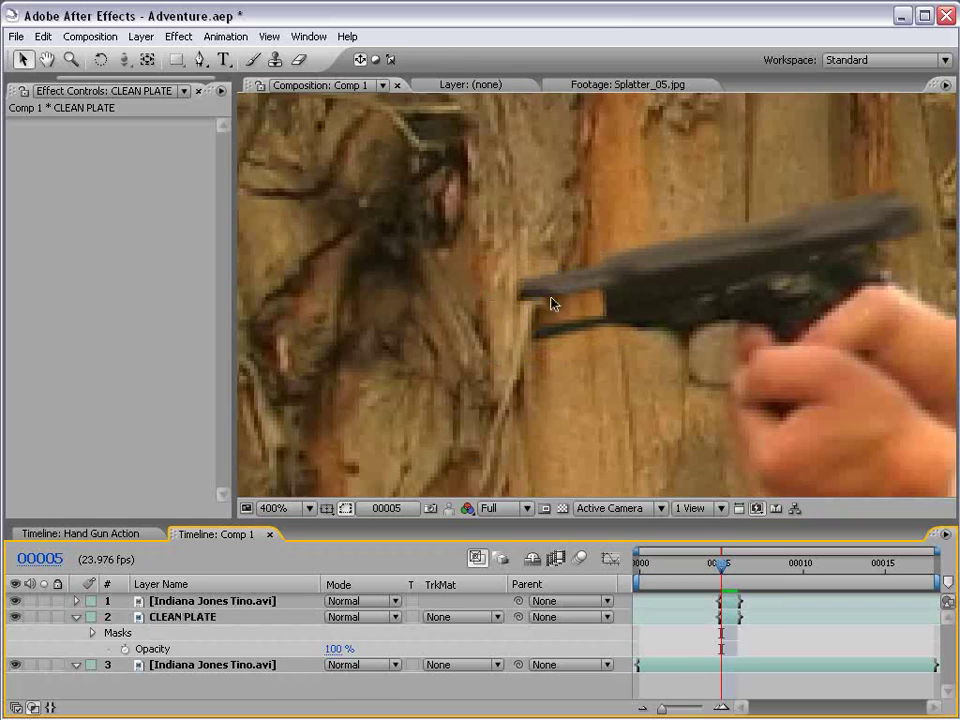
Adjust the CLEAN PLATE mask points around the barrel and lower strip, and inspect the cutout at 200% and 400% zoom
click(721, 612)
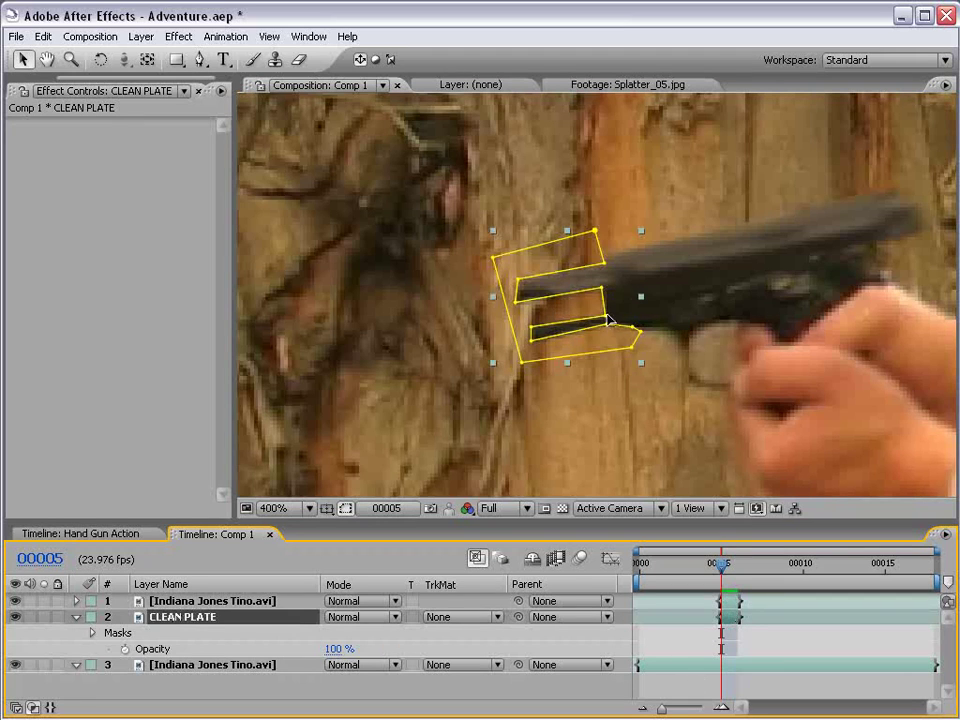
click(607, 318)
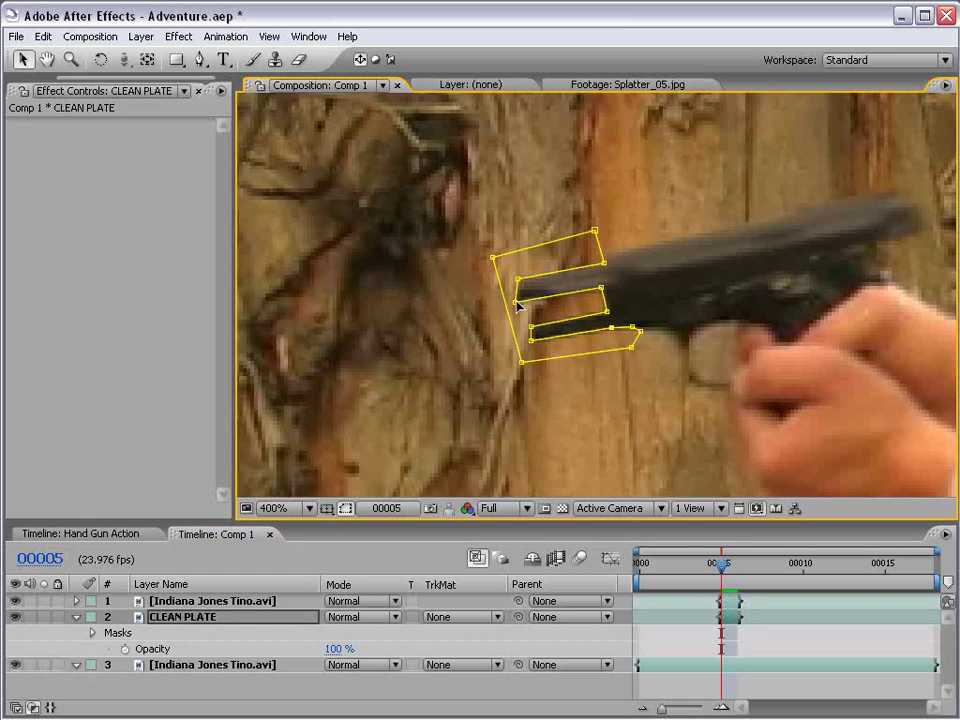
drag(601, 287, 600, 263)
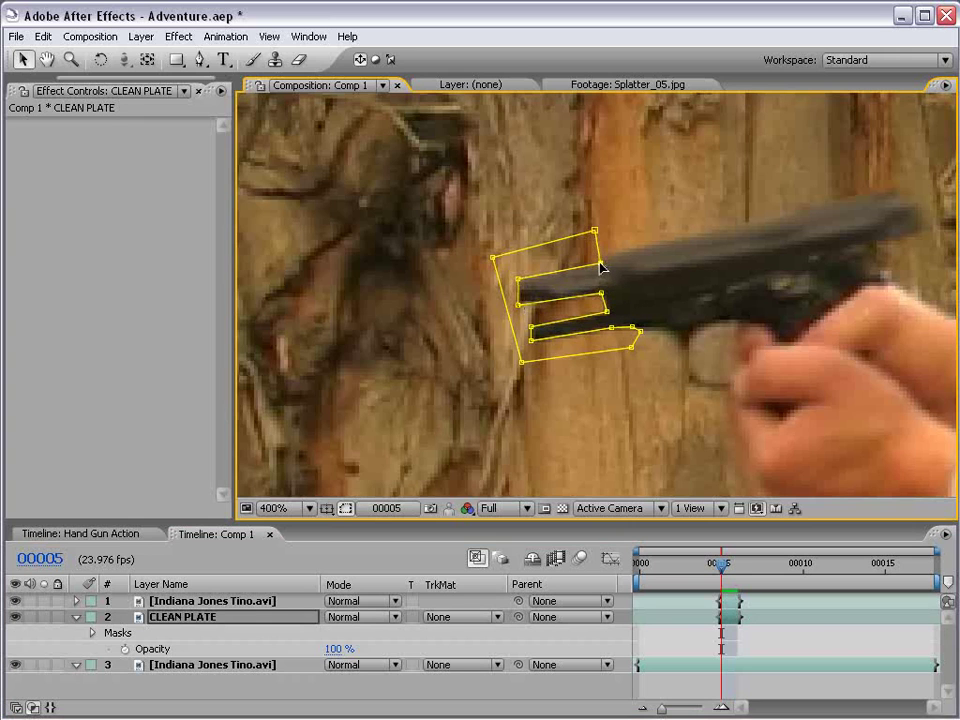
click(693, 645)
scroll(644, 374, down, 1)
key(space)
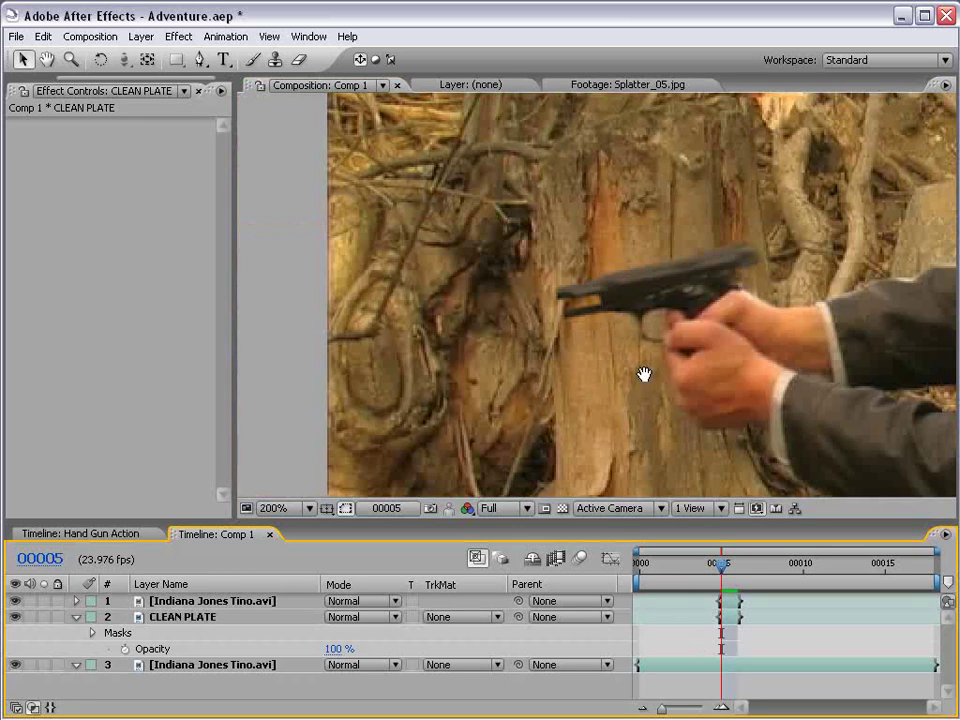
scroll(643, 375, up, 1)
drag(632, 369, 591, 347)
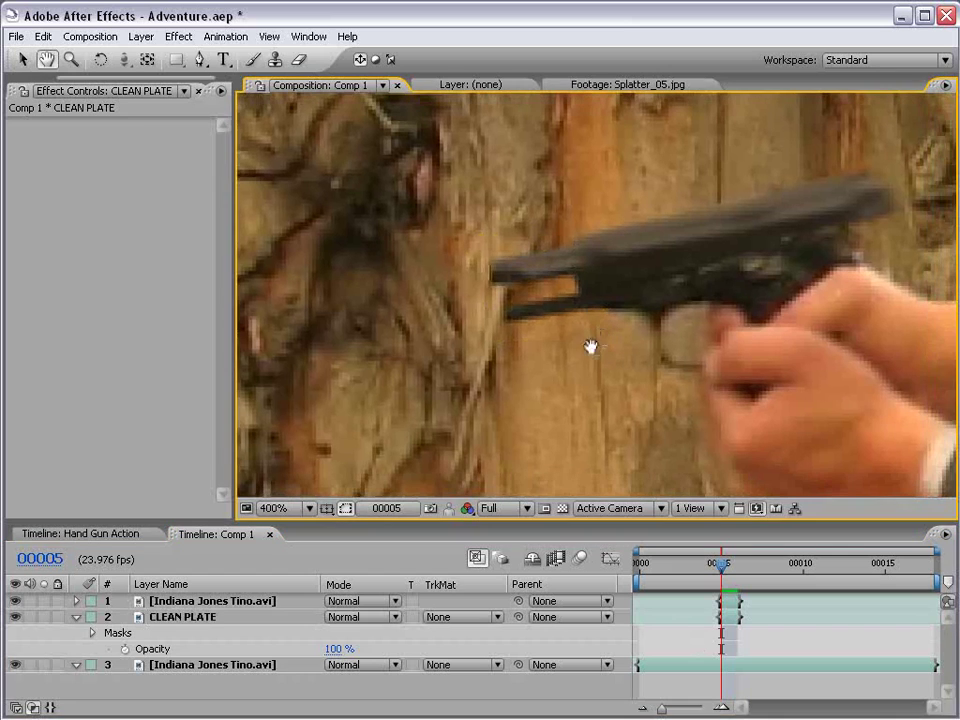
Set the CLEAN PLATE layer's mask feather to 0.5 pixels and view the cutout without its mask outline
click(205, 628)
key(f)
click(370, 648)
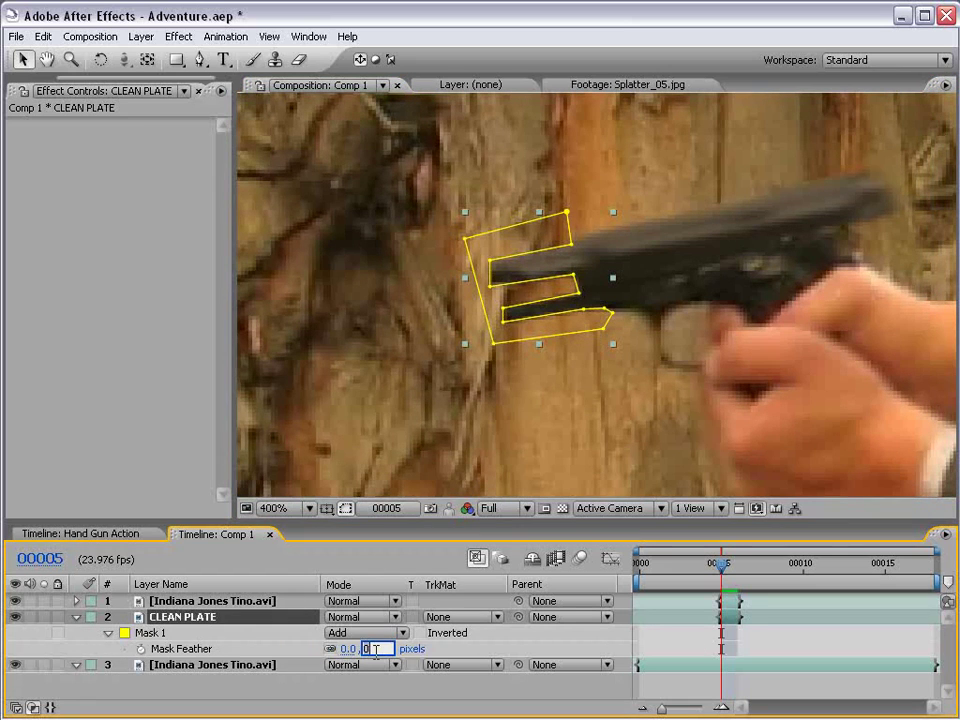
text(.5)
key(Return)
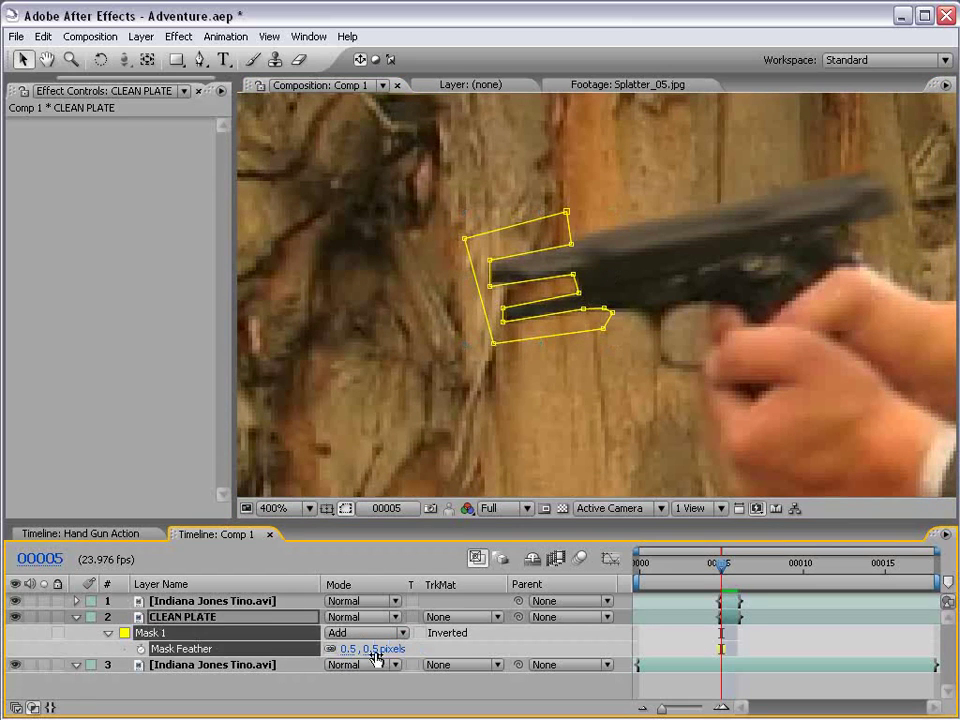
click(657, 612)
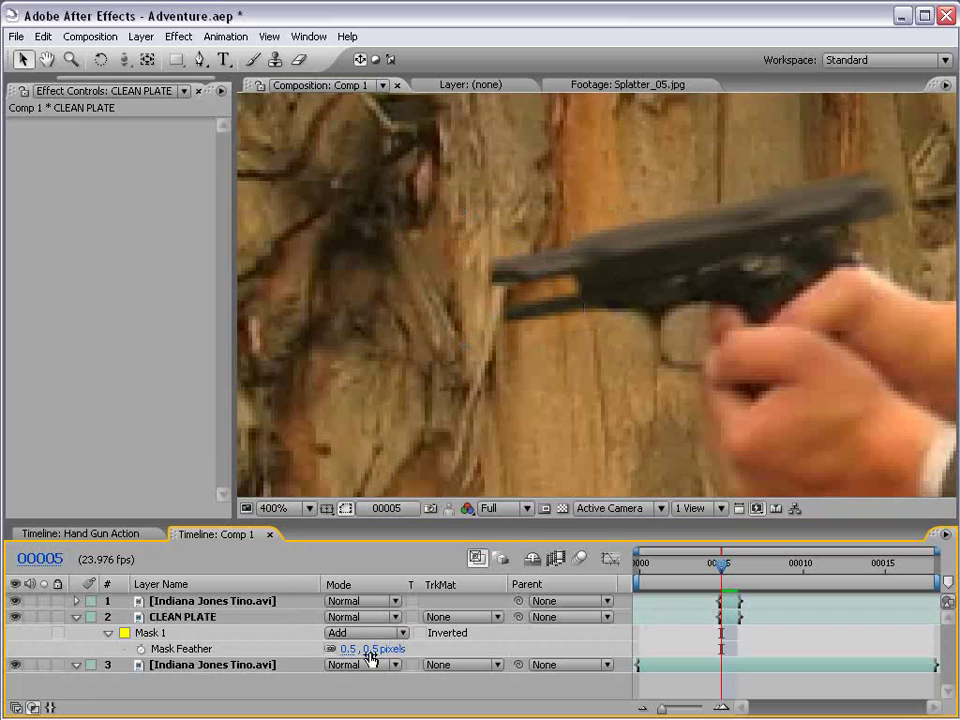
Set the mask feather of the blurred slide layer, the topmost Indiana Jones Tino.avi, to 0.5 pixels
click(184, 603)
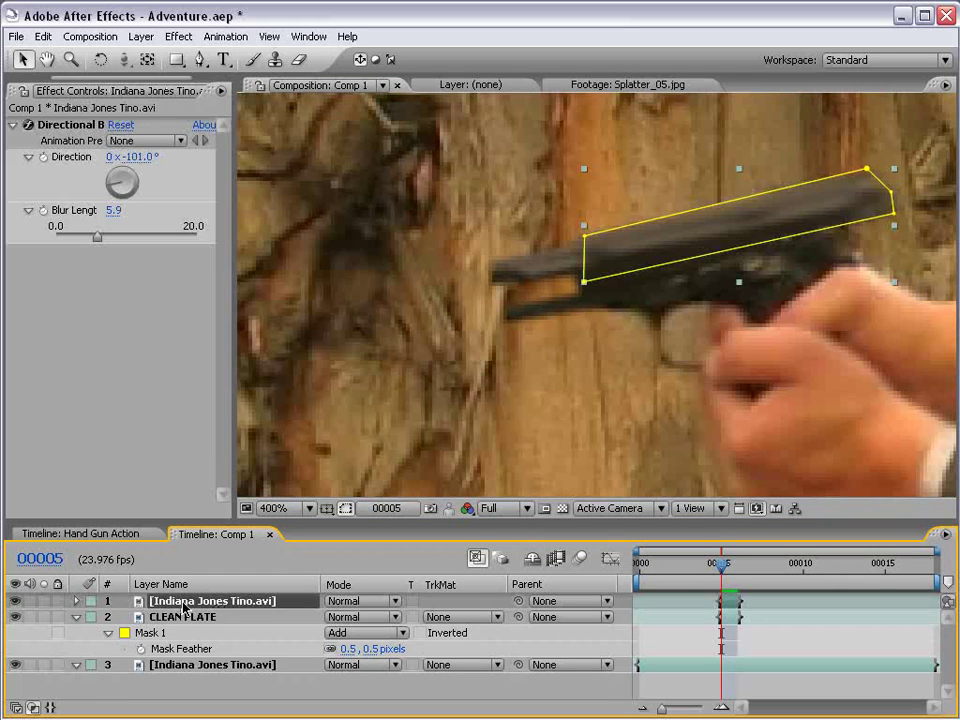
key(m)
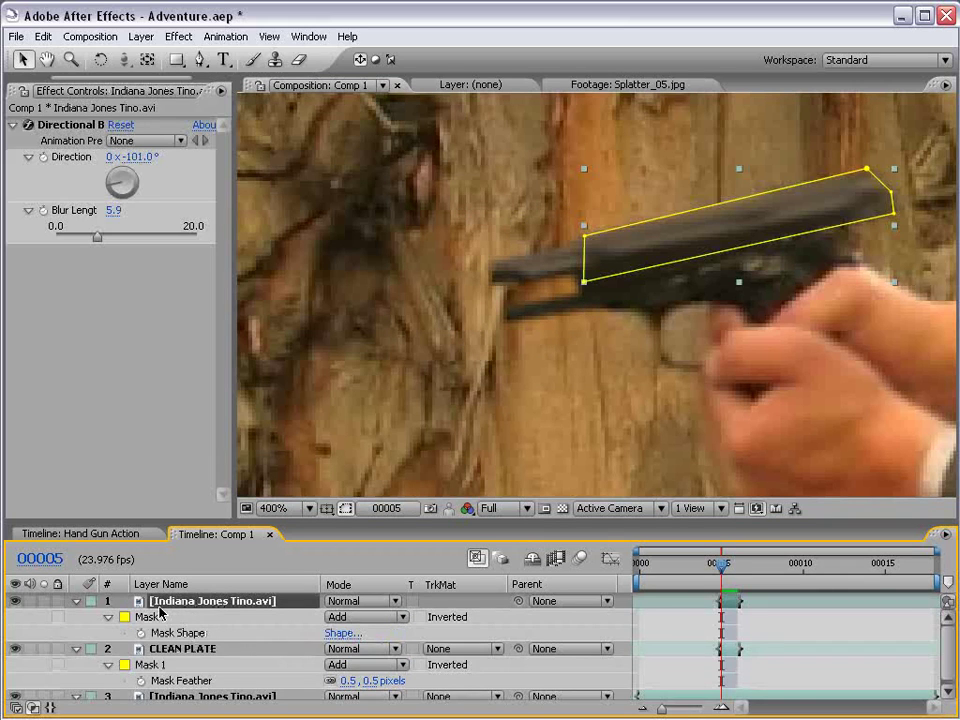
key(f)
click(370, 633)
text(0.5)
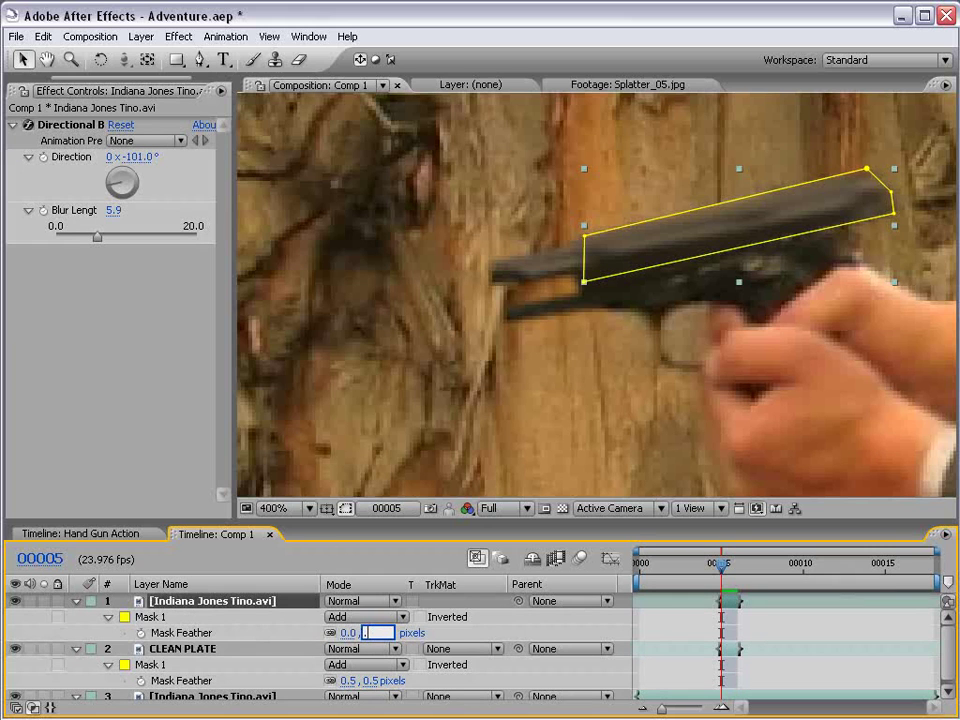
key(Return)
click(813, 634)
Collapse the layers' mask properties and compare frame 5 with frame 4 at 100% zoom
scroll(670, 262, down, 1)
key(space)
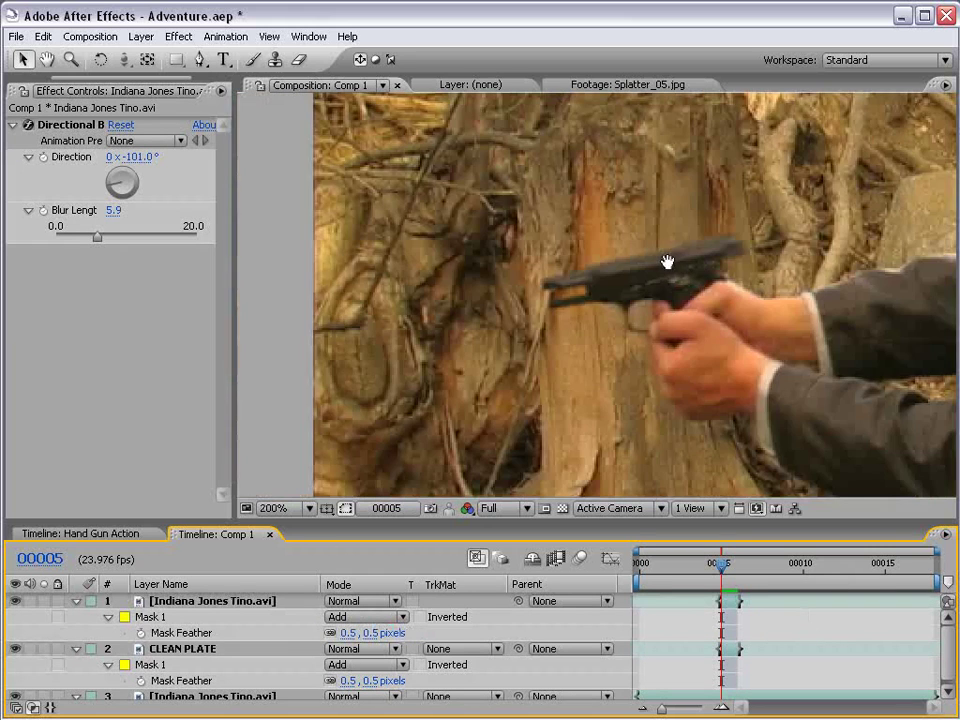
drag(788, 341, 441, 213)
scroll(441, 213, down, 1)
key(f)
key(Page_Up)
key(Page_Down)
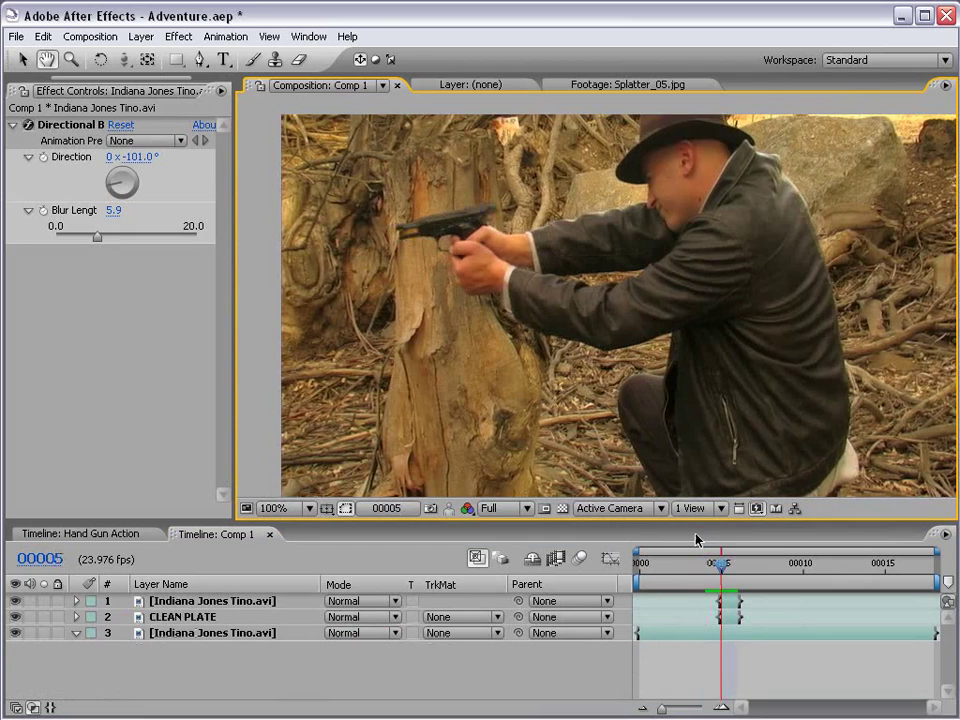
key(Page_Up)
key(Page_Down)
Shift the blurred slide layer slightly farther toward the rear of the gun at frame 5
click(733, 603)
scroll(436, 204, up, 1)
key(space)
drag(480, 230, 736, 344)
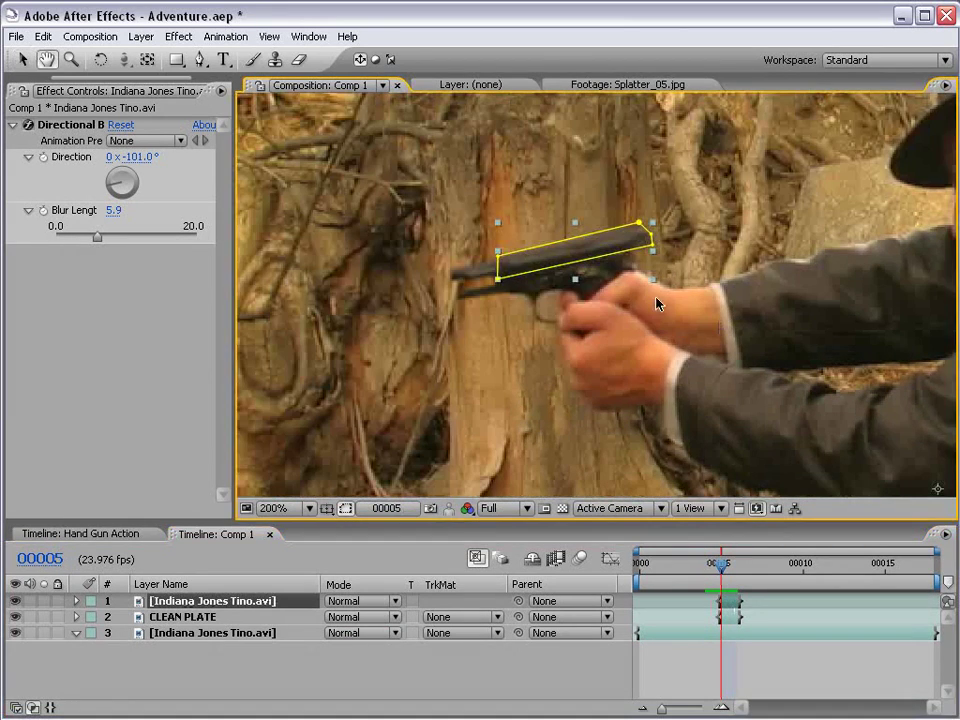
drag(565, 256, 573, 253)
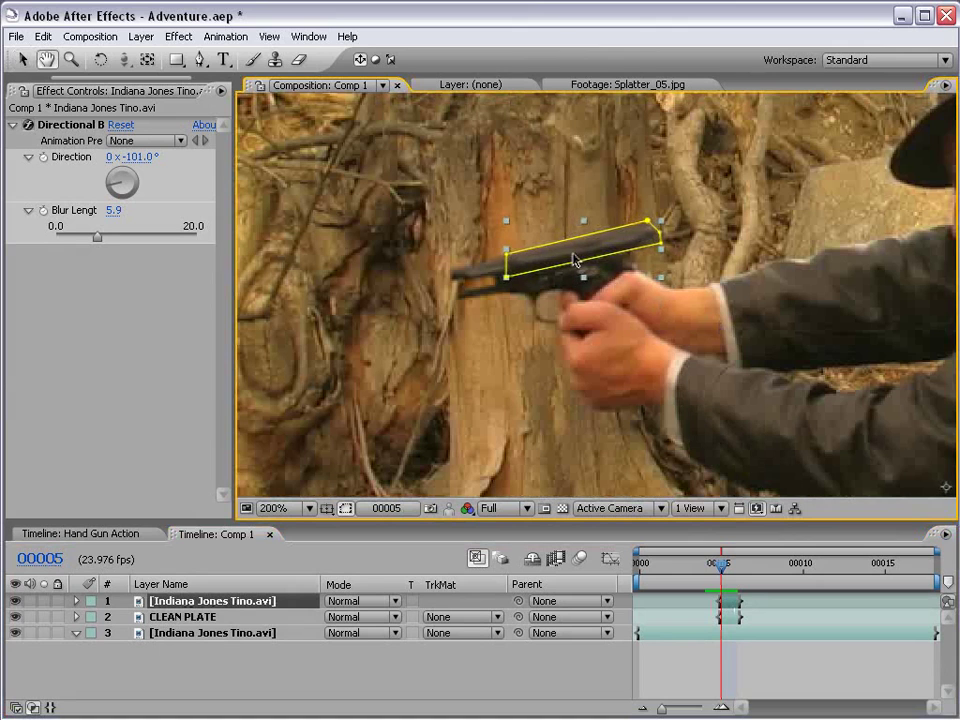
click(765, 665)
Step through frames 4 to 7 and preview Comp 1 to check the slide's recoil
key(Page_Up)
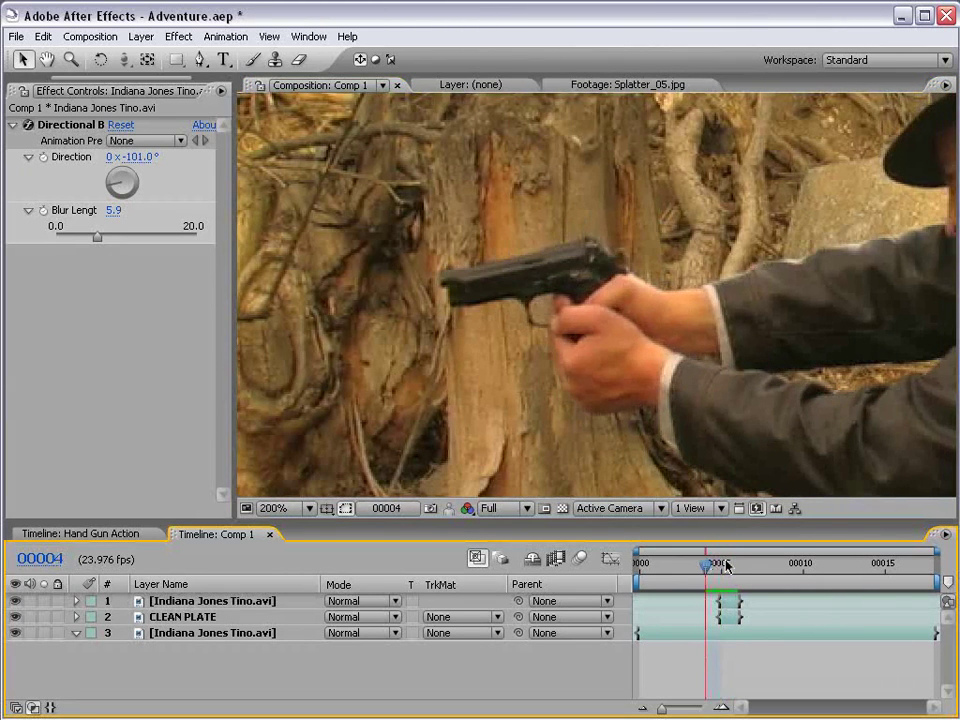
key(Page_Down)
key(Page_Down)
key(Page_Down)
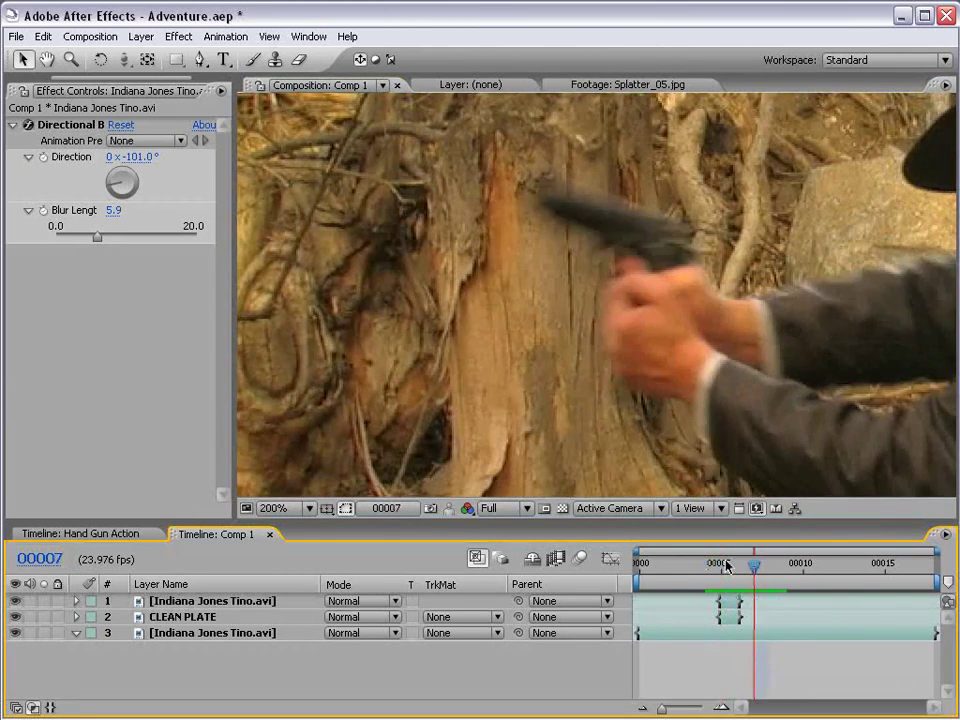
key(Page_Up)
key(Page_Up)
key(Page_Up)
drag(727, 567, 754, 566)
key(Page_Up)
key(Page_Up)
key(Page_Down)
key(Page_Down)
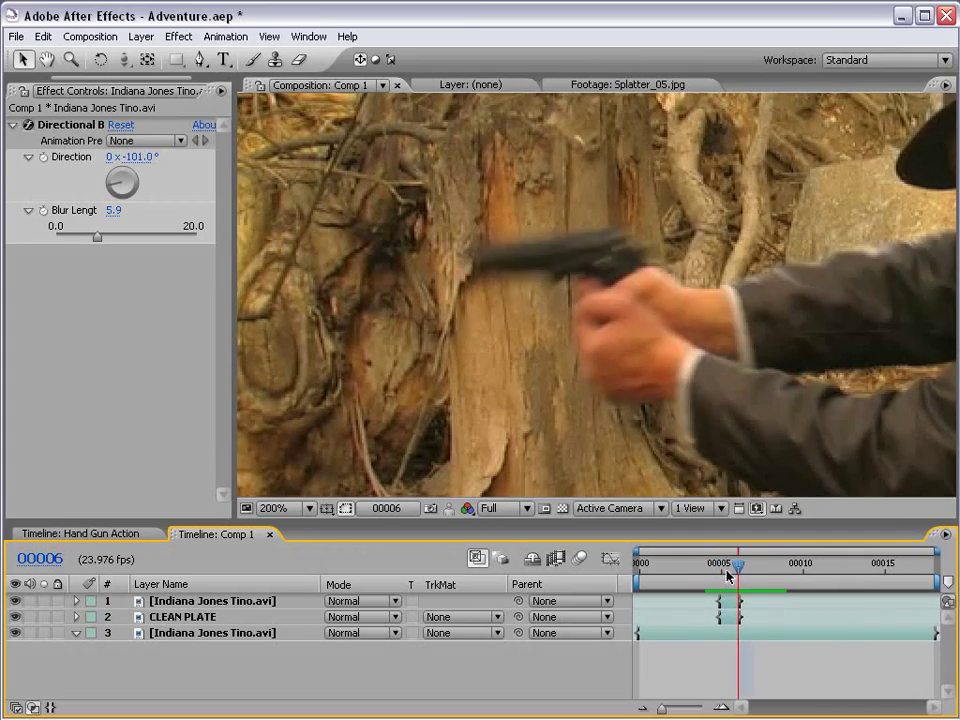
key(KP_0)
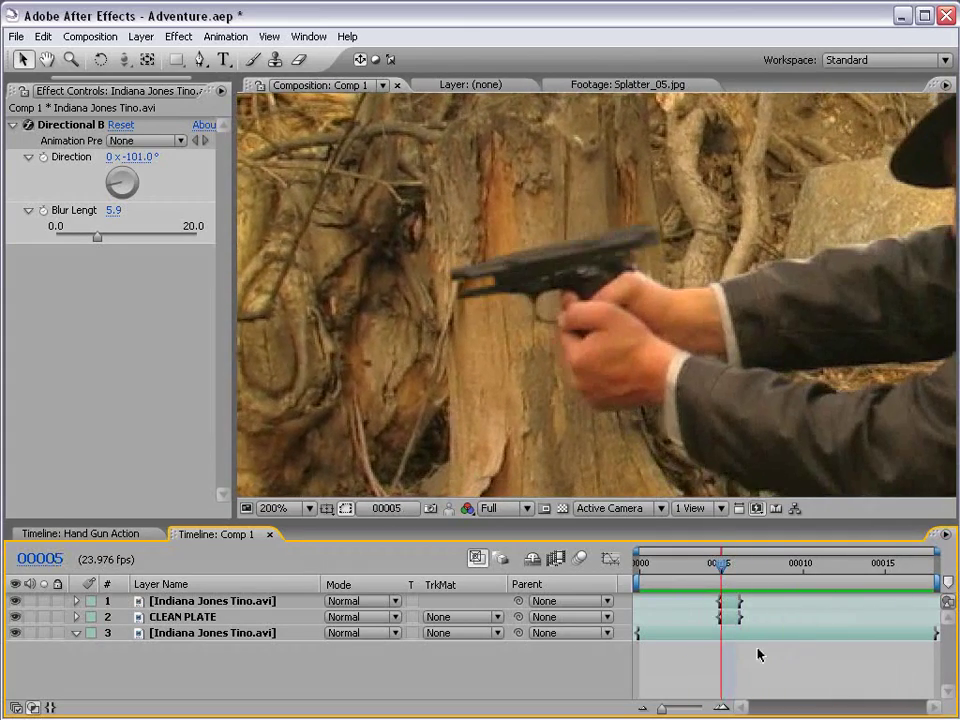
Move the two inner CLEAN PLATE mask points forward to shorten the gap between the barrel and lower strip, and view the result at 100%
click(732, 617)
scroll(557, 336, up, 1)
drag(463, 302, 585, 326)
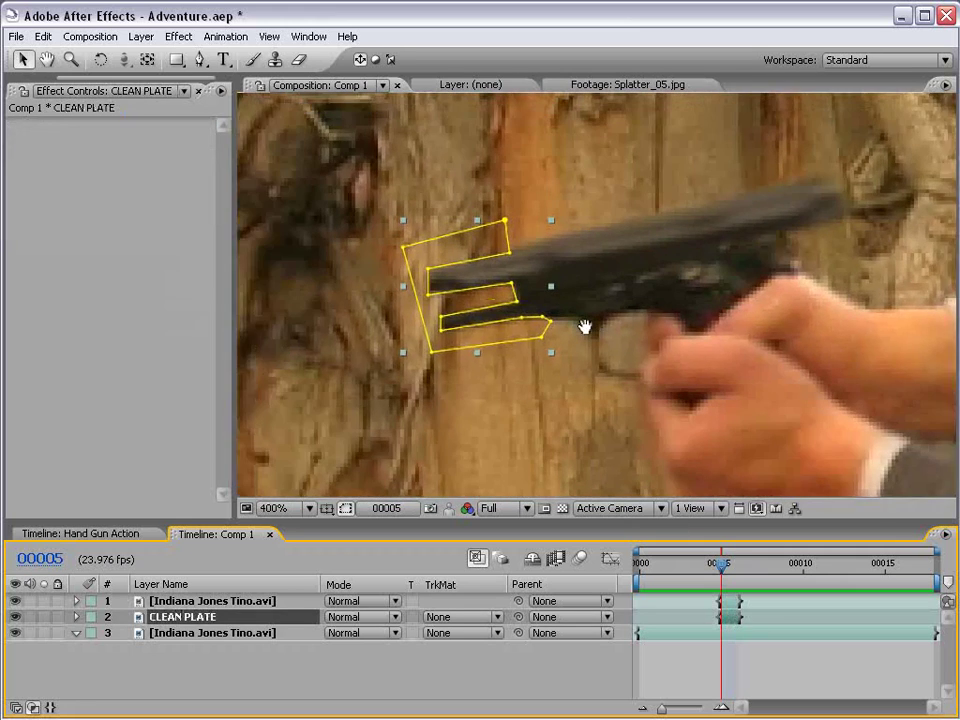
scroll(502, 309, up, 1)
drag(501, 309, 585, 309)
key(v)
drag(513, 273, 491, 273)
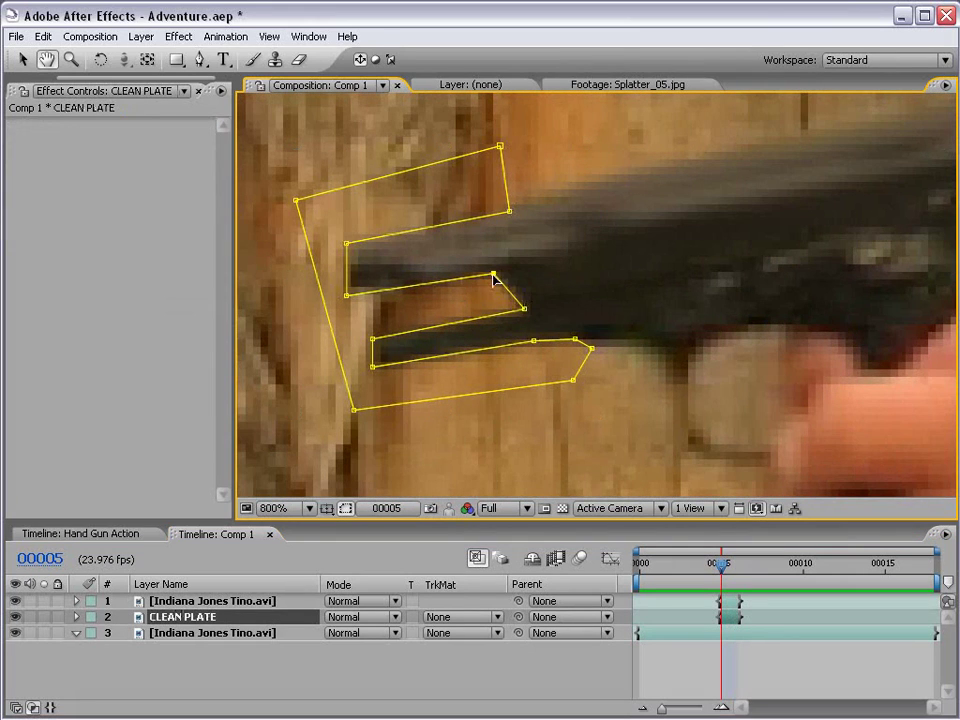
drag(523, 309, 503, 311)
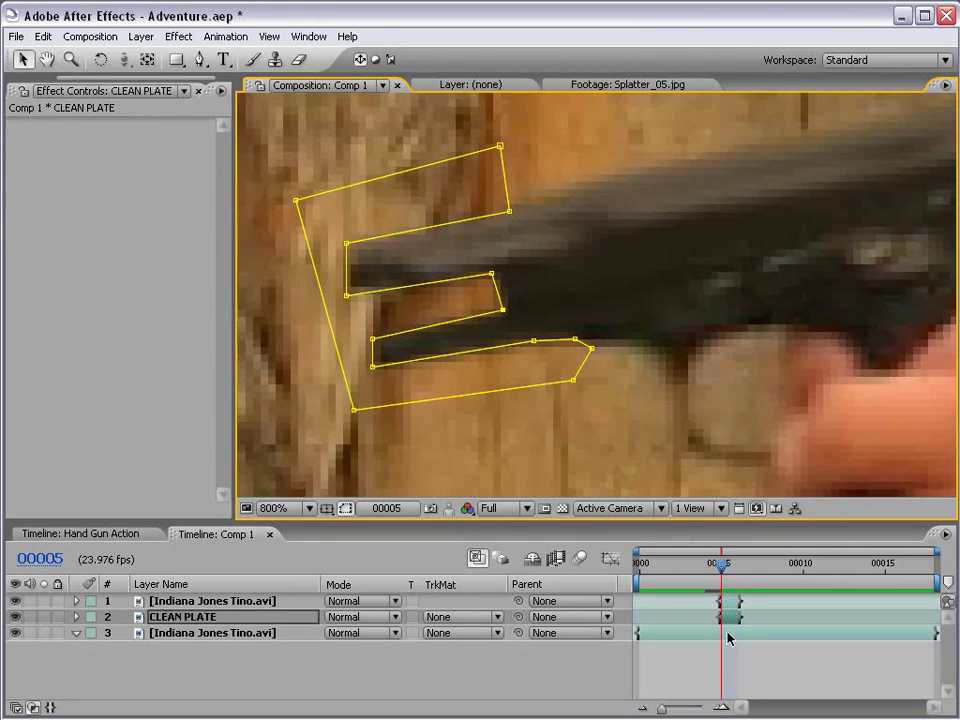
click(729, 662)
key(h)
key(comma)
key(comma)
key(comma)
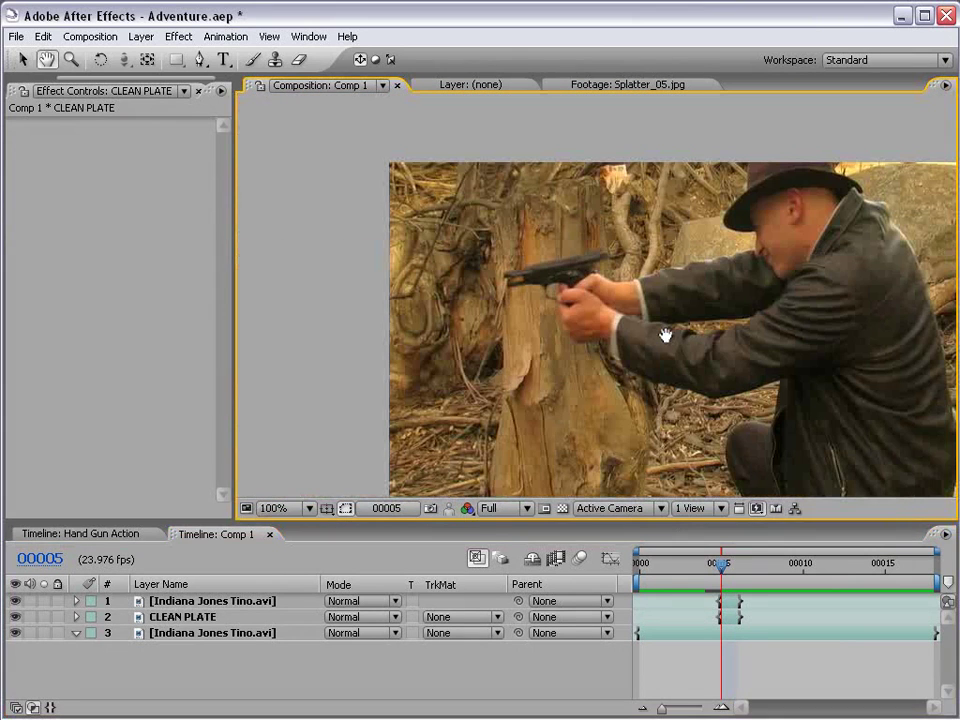
Add 9mm_01.mov as the top layer of Comp 1, start it at frame 5, and position it at 280, 196
click(772, 660)
key(v)
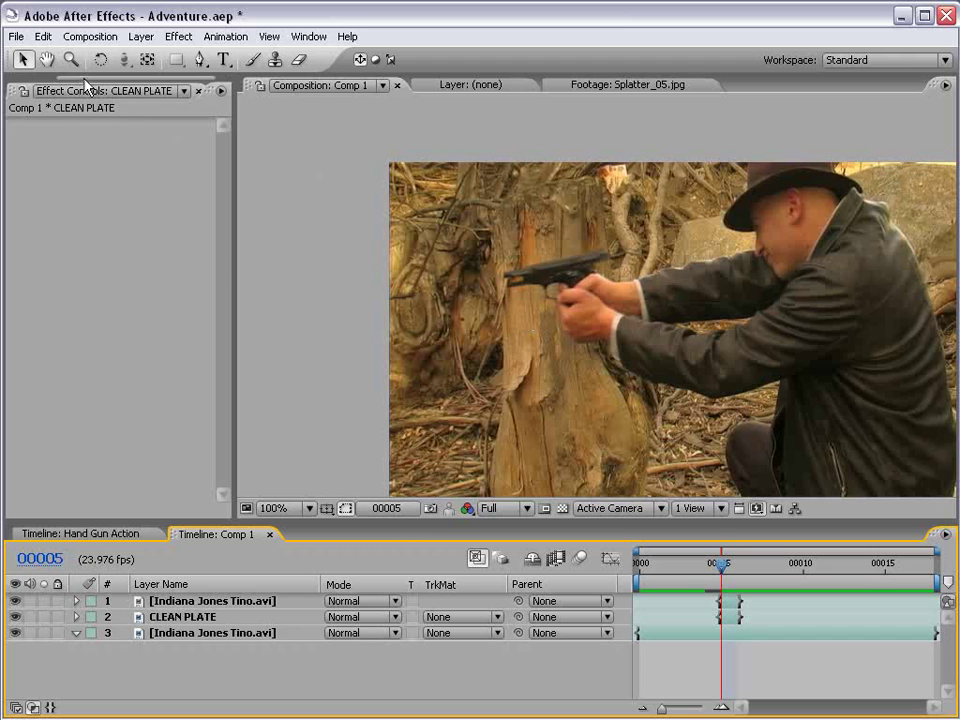
drag(82, 78, 30, 78)
click(32, 92)
click(28, 210)
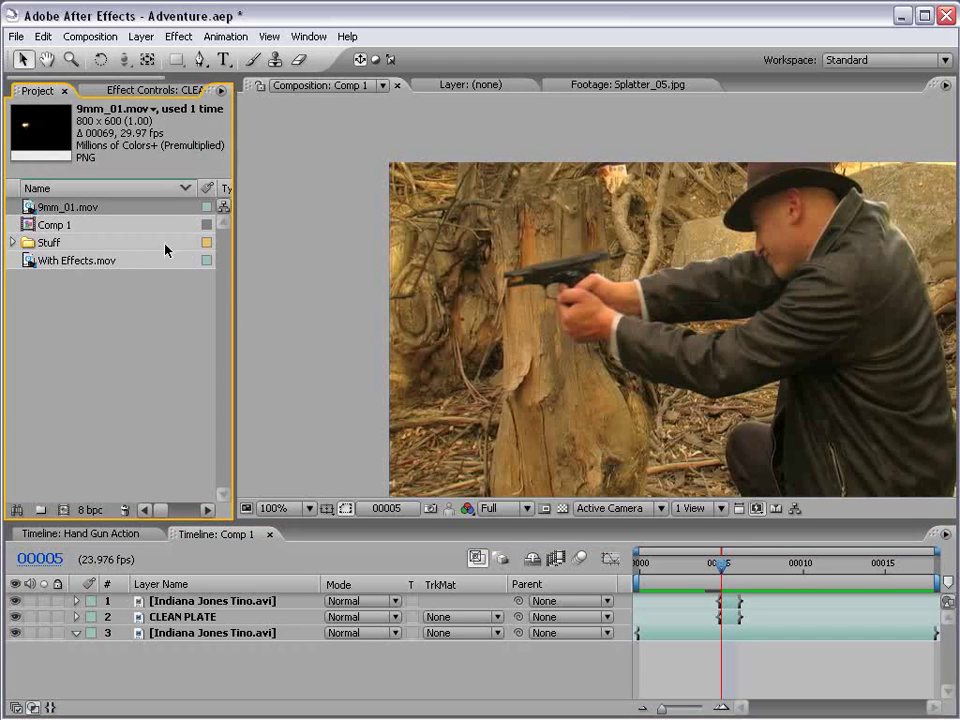
drag(28, 210, 538, 306)
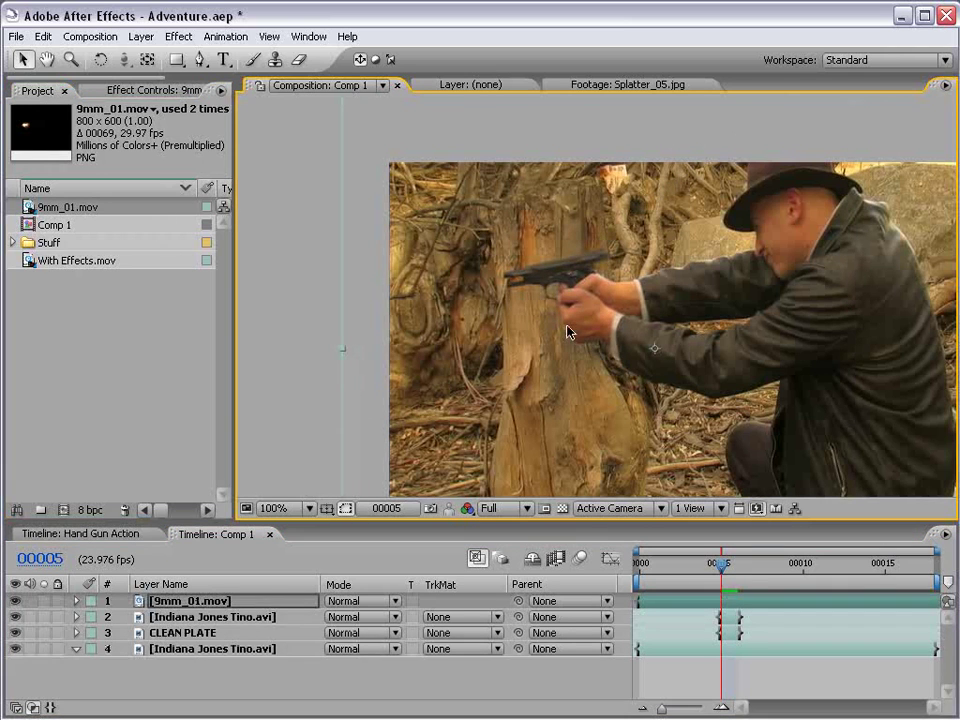
key(bracketleft)
mouse_move(513, 330)
mouse_down()
mouse_move(551, 285)
mouse_move(504, 331)
mouse_up()
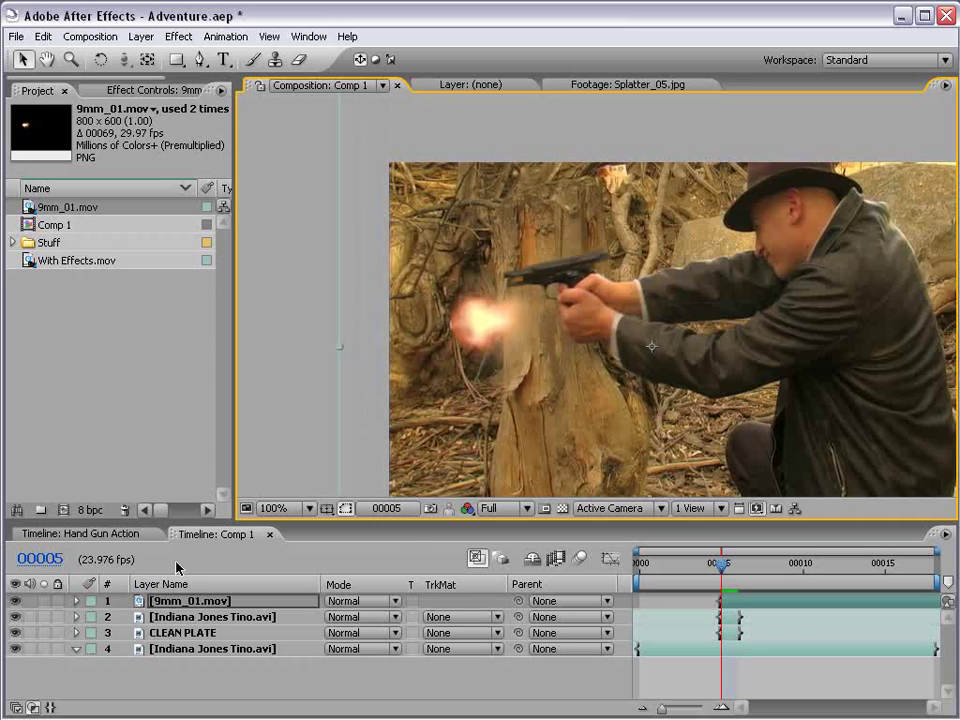
Mirror the 9mm_01.mov muzzle flash horizontally by setting its Scale to -100, 100%
click(77, 601)
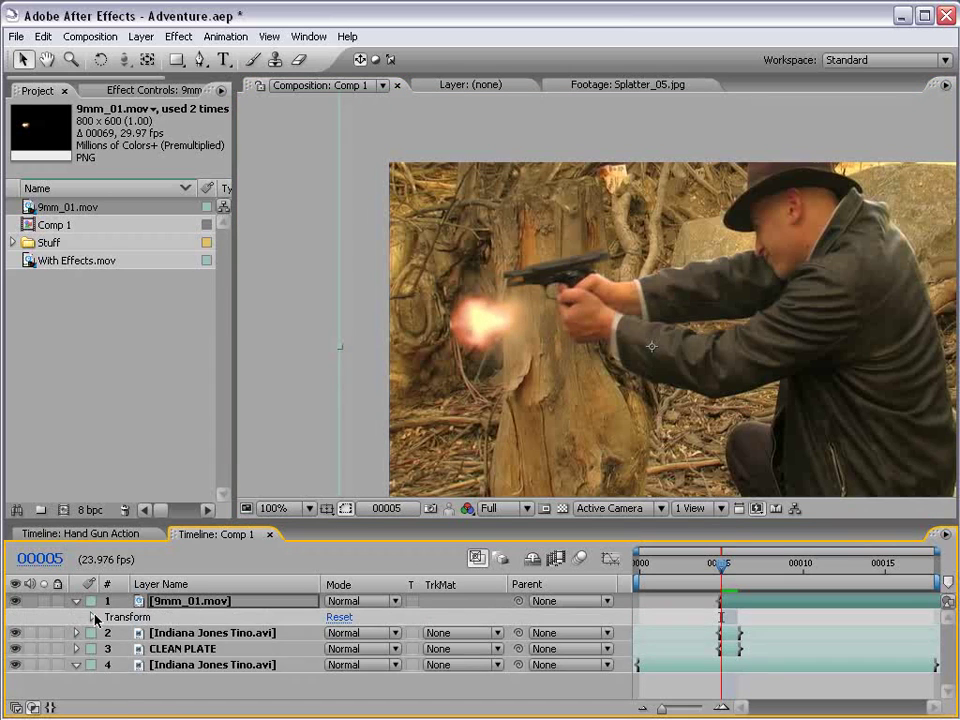
click(95, 618)
click(352, 659)
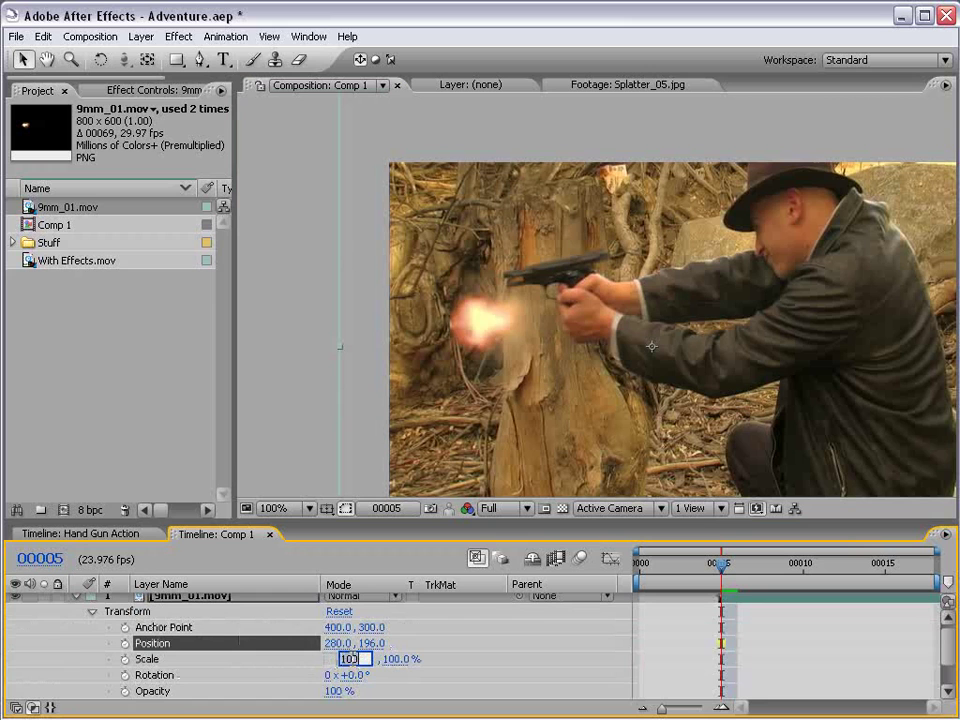
text(-100)
key(Return)
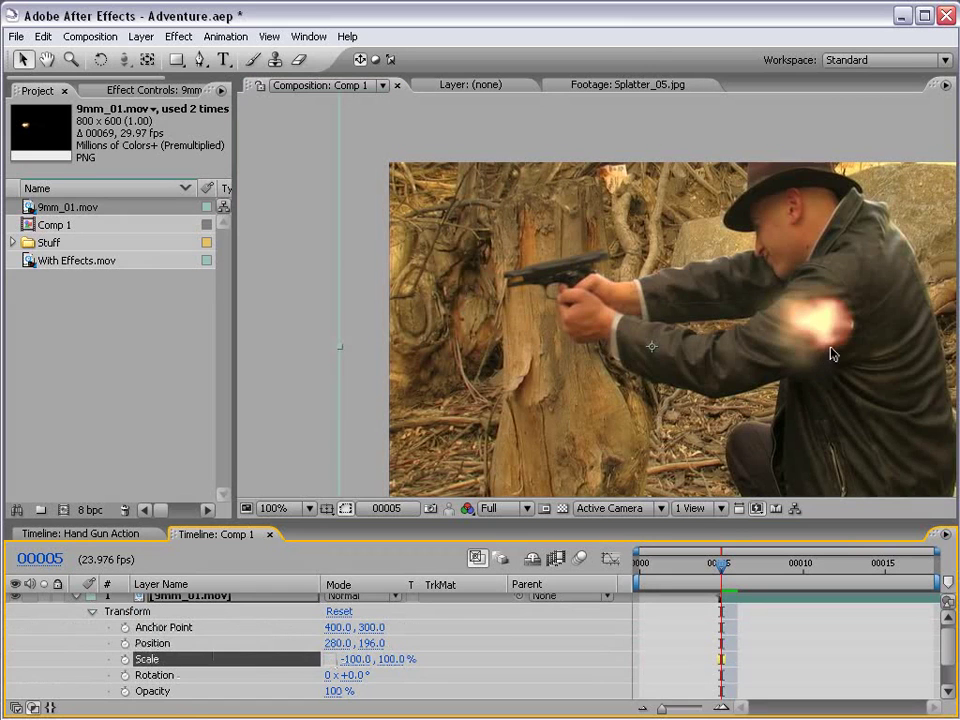
Move the mirrored muzzle flash to the tip of the barrel and rotate it to match the gun's angle
drag(829, 349, 503, 302)
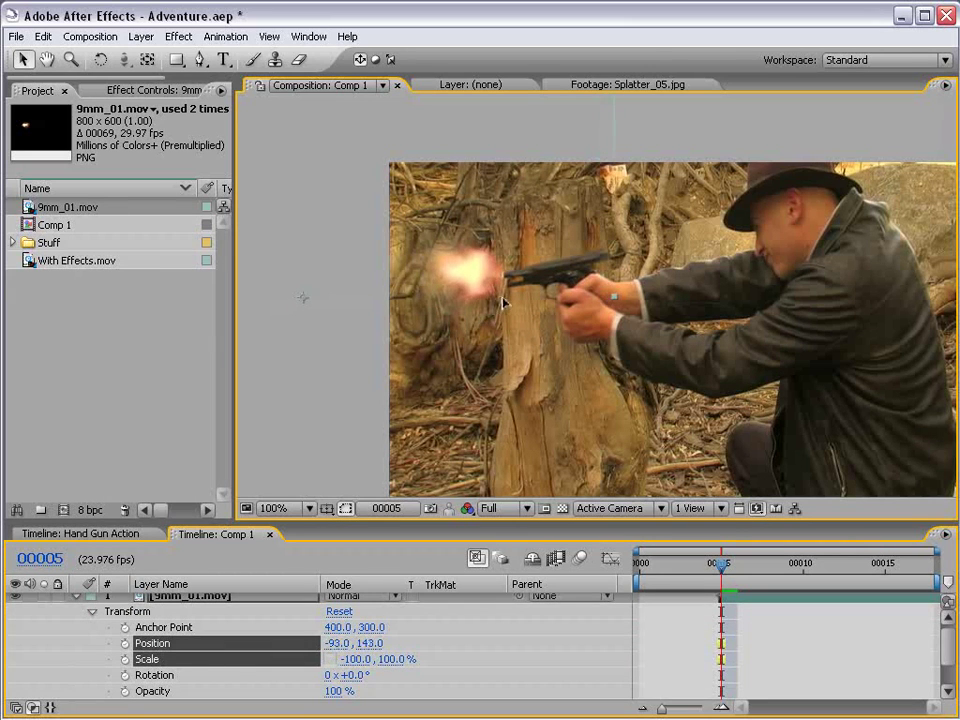
key(w)
drag(409, 366, 450, 351)
key(v)
drag(481, 270, 490, 322)
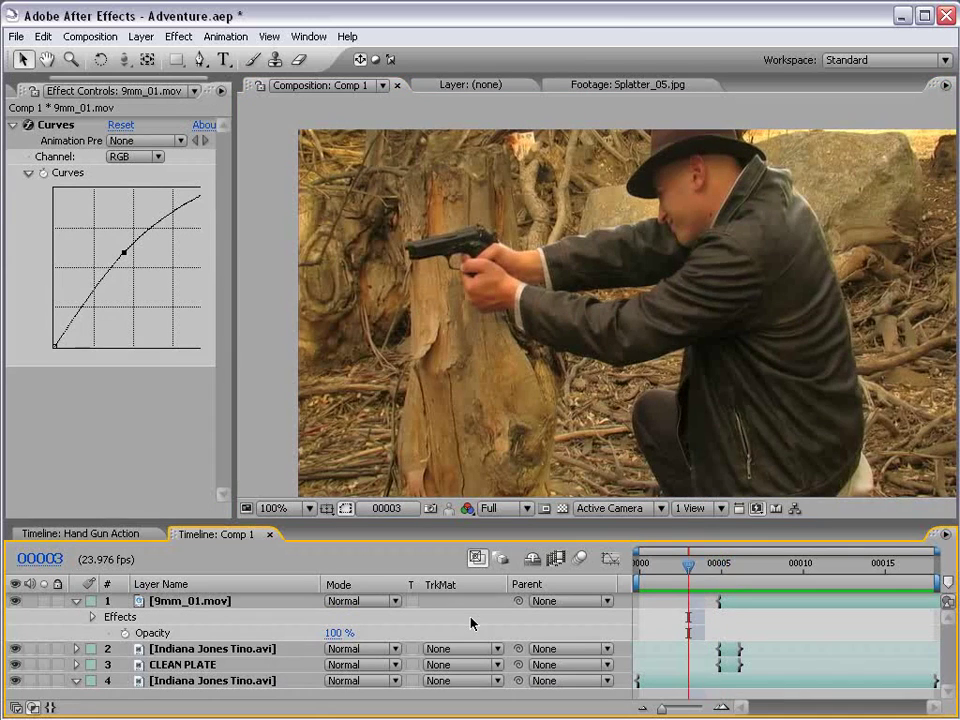
Step forward and back through Comp 1's frames to review the muzzle flash against the recoil
key(Page_Down)
key(Page_Down)
key(Page_Down)
key(Page_Down)
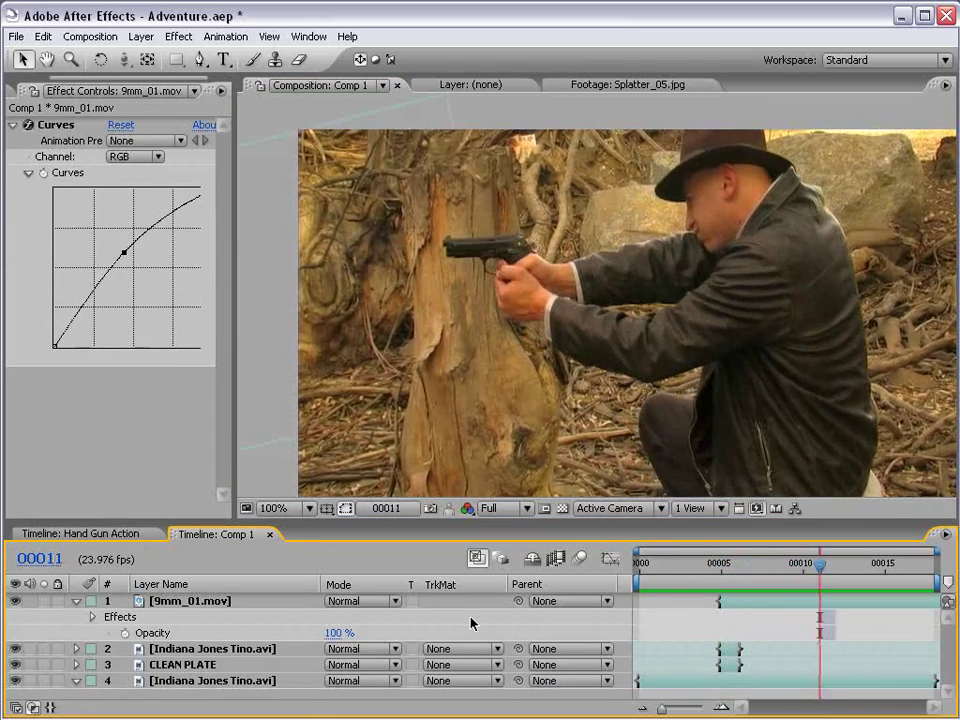
key(Page_Up)
key(Page_Up)
key(Page_Up)
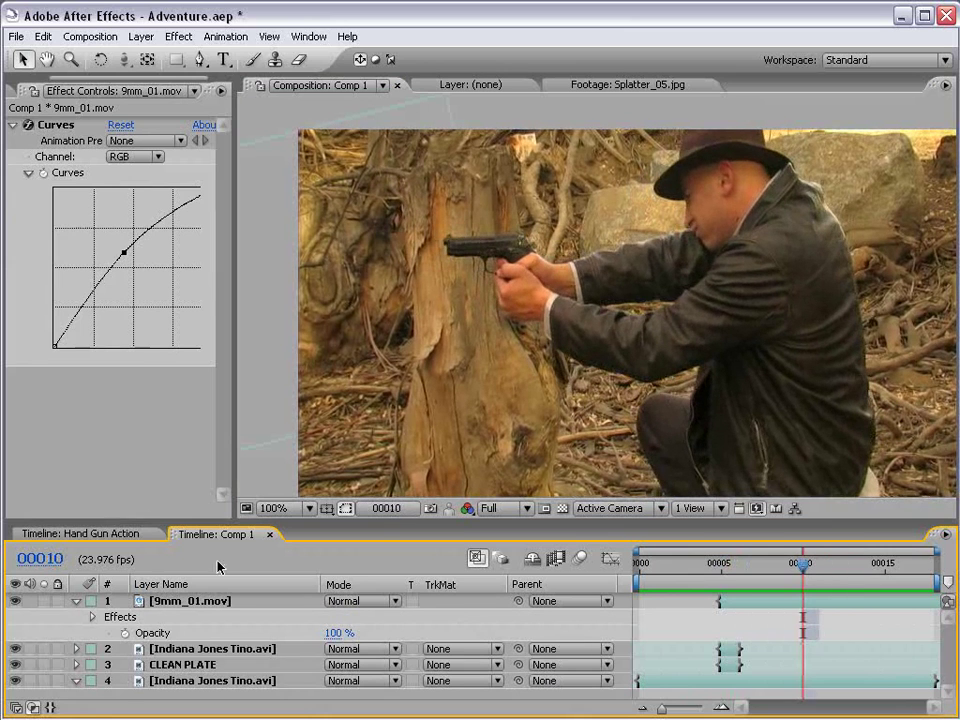
Switch to the Hand Gun Action composition, select Adjustment Layer 2, and preview the color-corrected shot
click(118, 540)
click(193, 602)
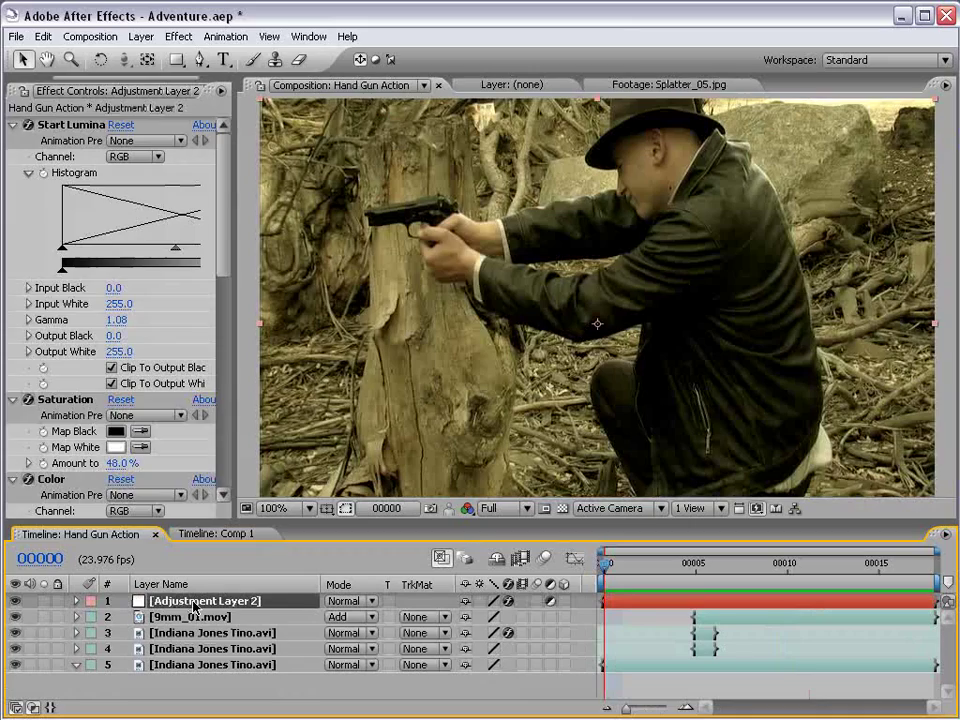
key(KP_0)
key(KP_0)
drag(692, 566, 641, 570)
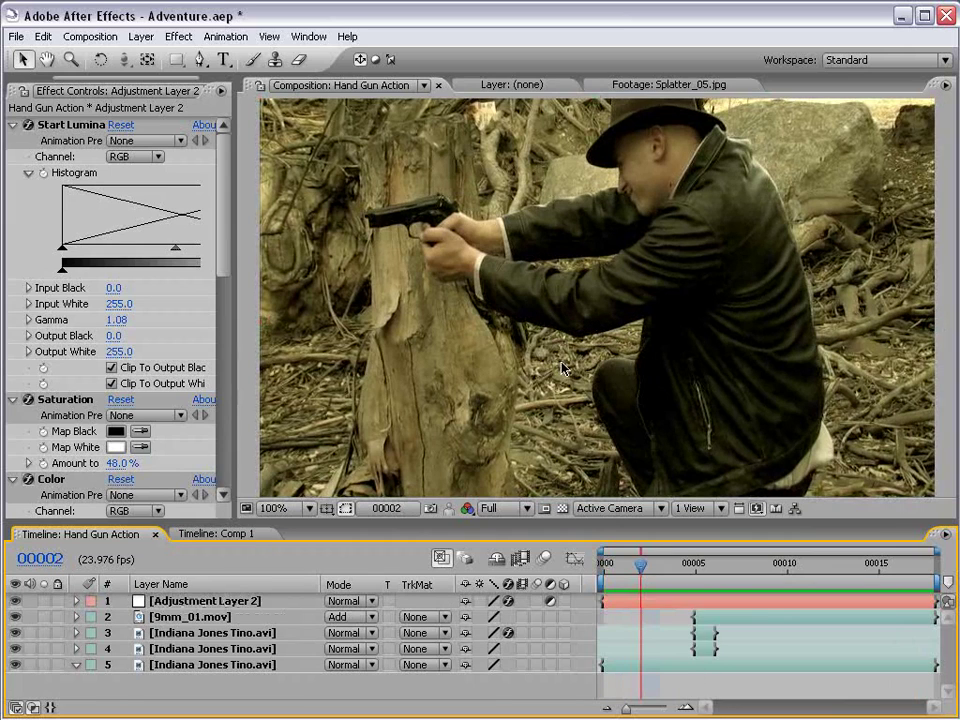